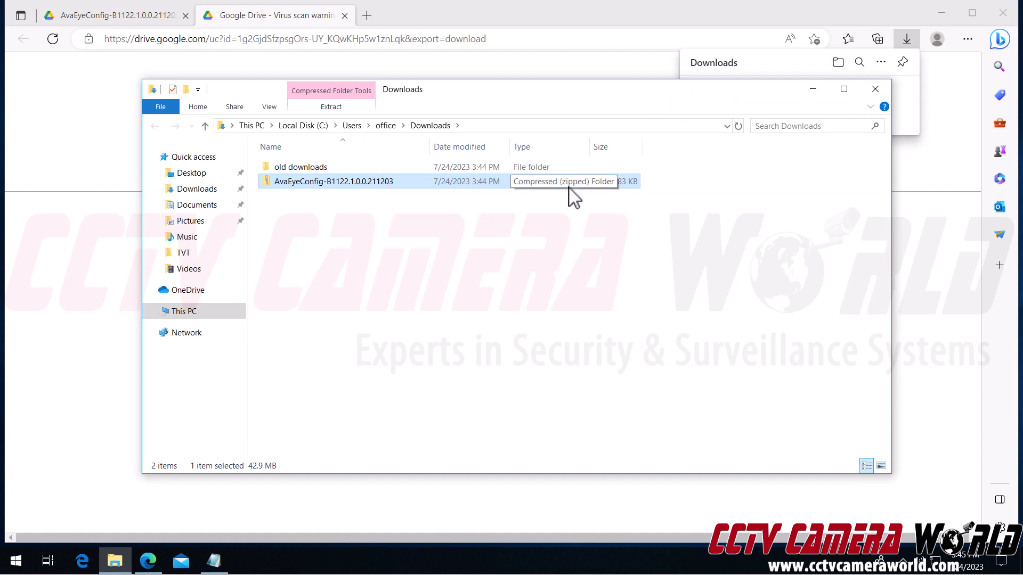
Step: Extract the AvaEyeConfig zip to its suggested folder and run the AvaEyeConfig-B1122.1.0.0 installer inside
{"action": "right_click", "coordinate": [519, 183]}
{"action": "left_click", "coordinate": [554, 230]}
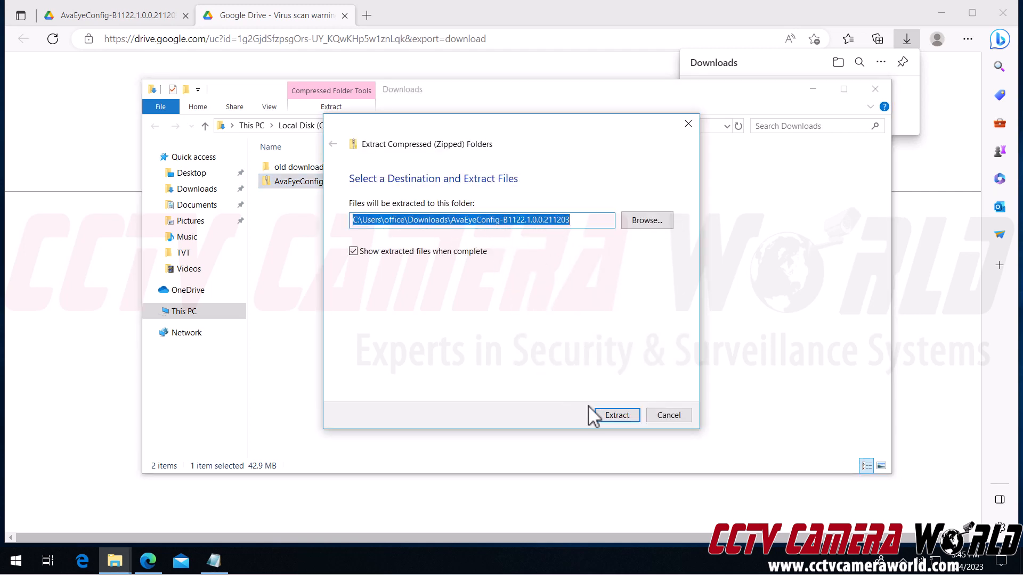
{"action": "left_click", "coordinate": [616, 417]}
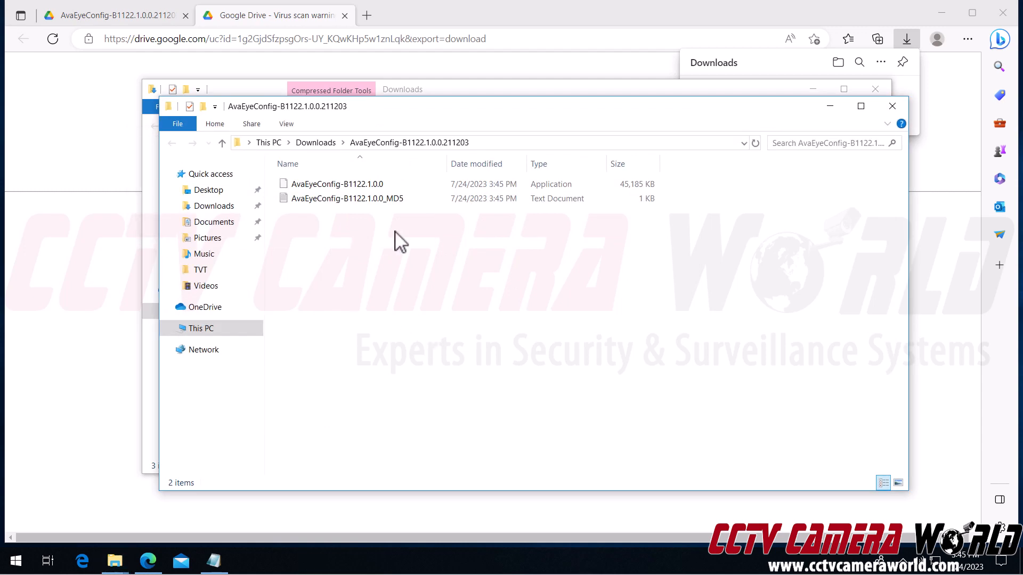
{"action": "left_click", "coordinate": [355, 189]}
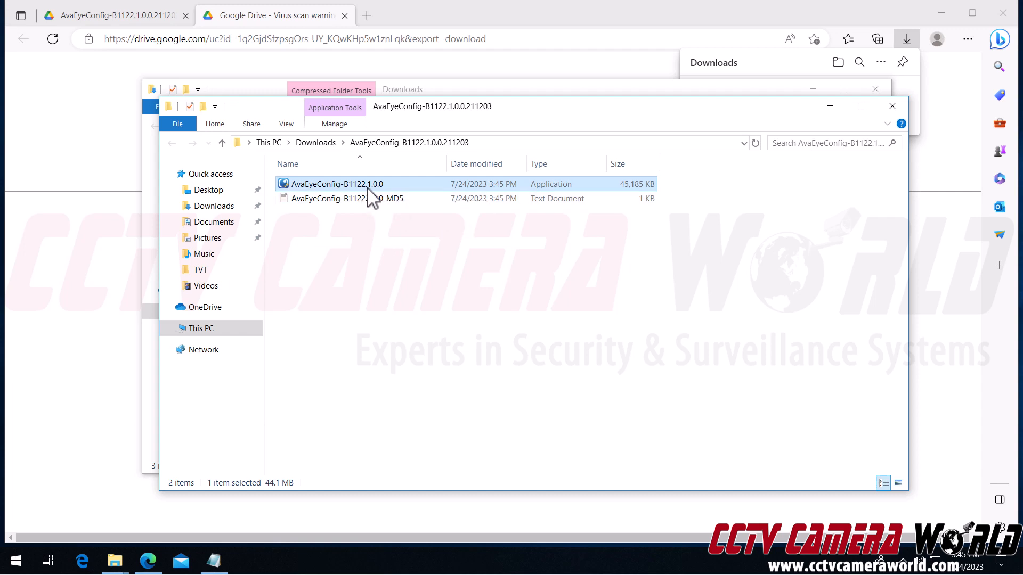
{"action": "double_click", "coordinate": [363, 191]}
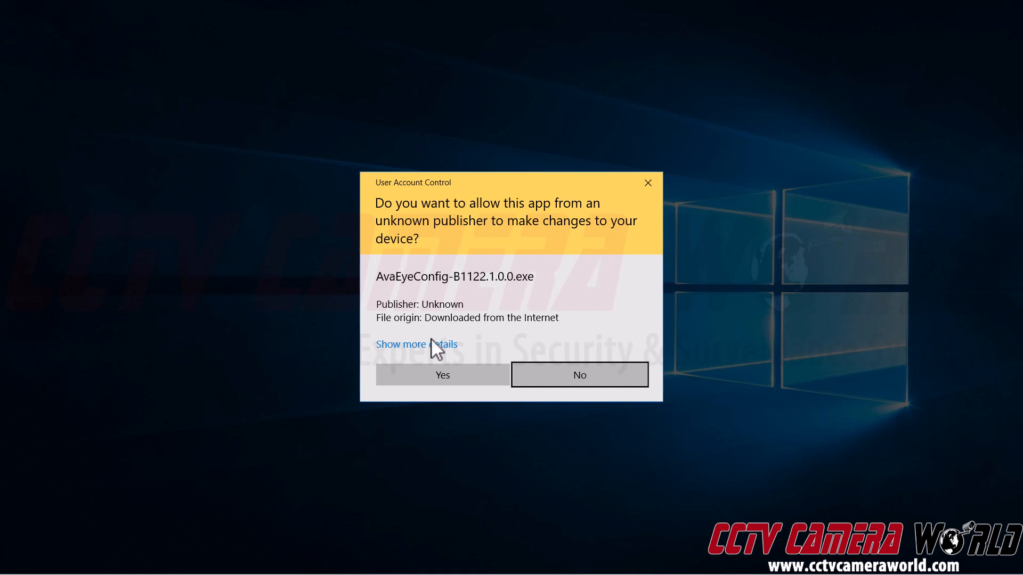
Step: Approve the installer and install AvaEye Config into the default folder
{"action": "left_click", "coordinate": [440, 374]}
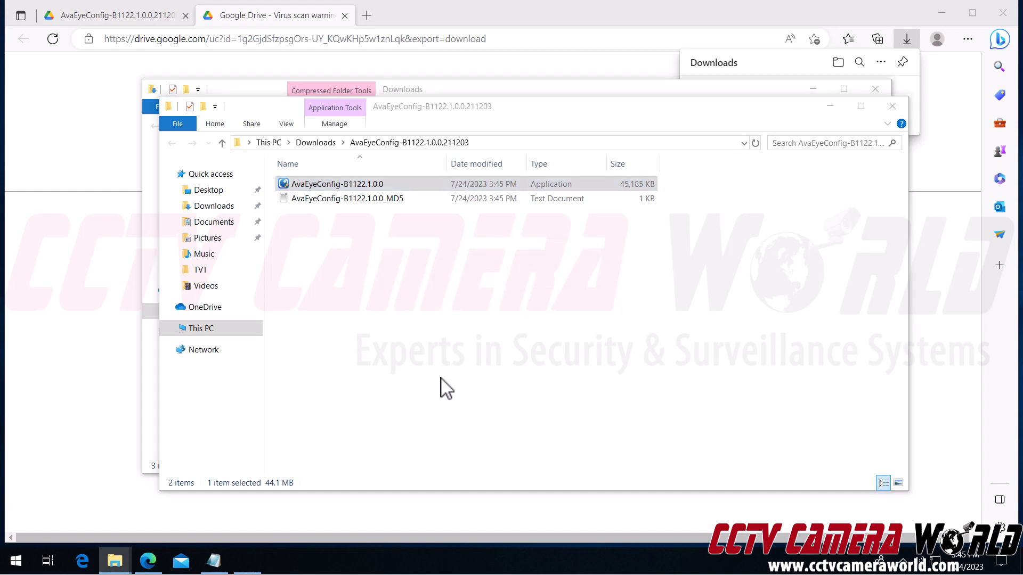
{"action": "left_click", "coordinate": [584, 391]}
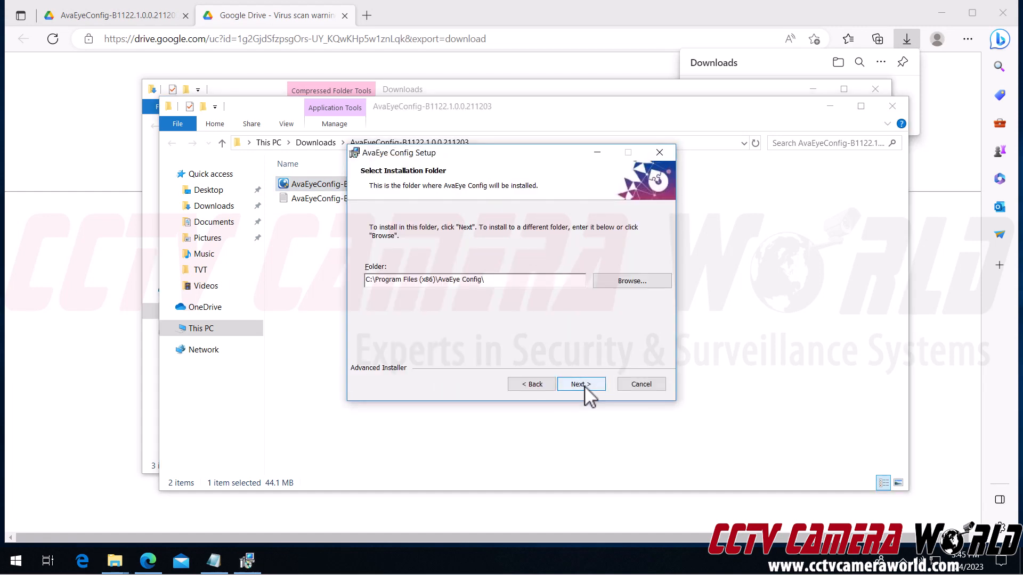
{"action": "left_click", "coordinate": [584, 389]}
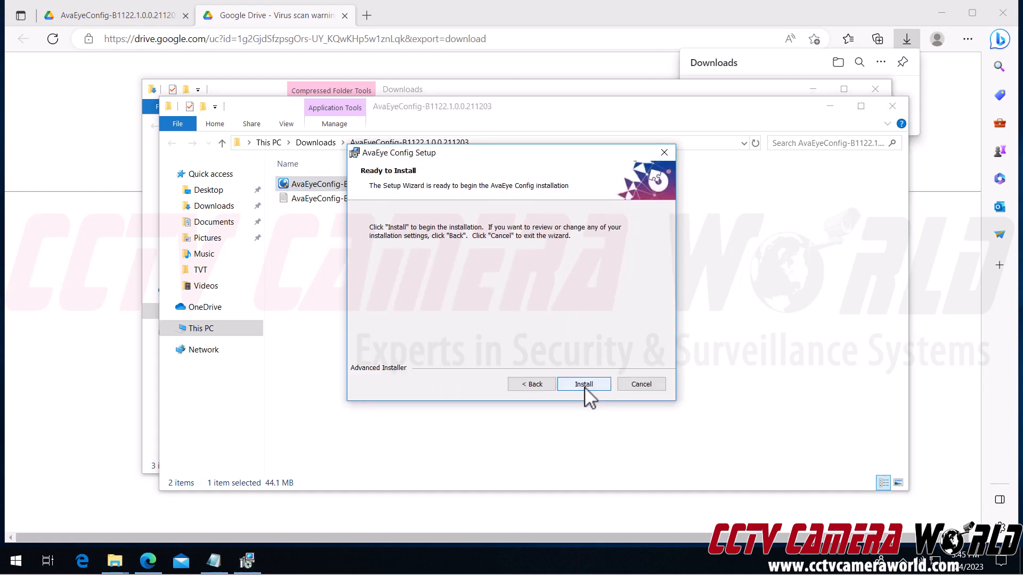
{"action": "left_click", "coordinate": [588, 387]}
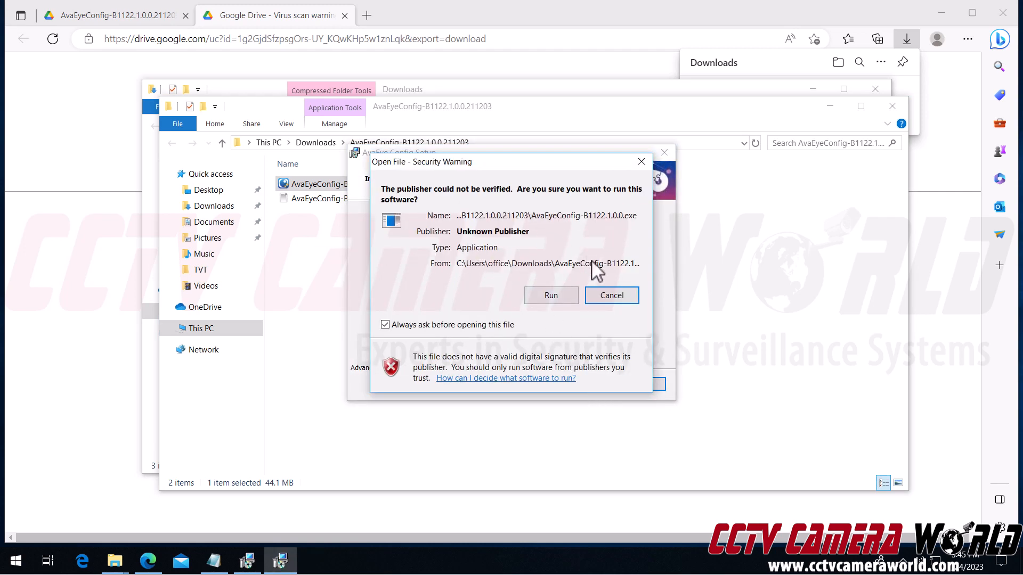
Step: Install the Visual C++ 2015 redistributable after accepting its license terms
{"action": "left_click", "coordinate": [569, 294]}
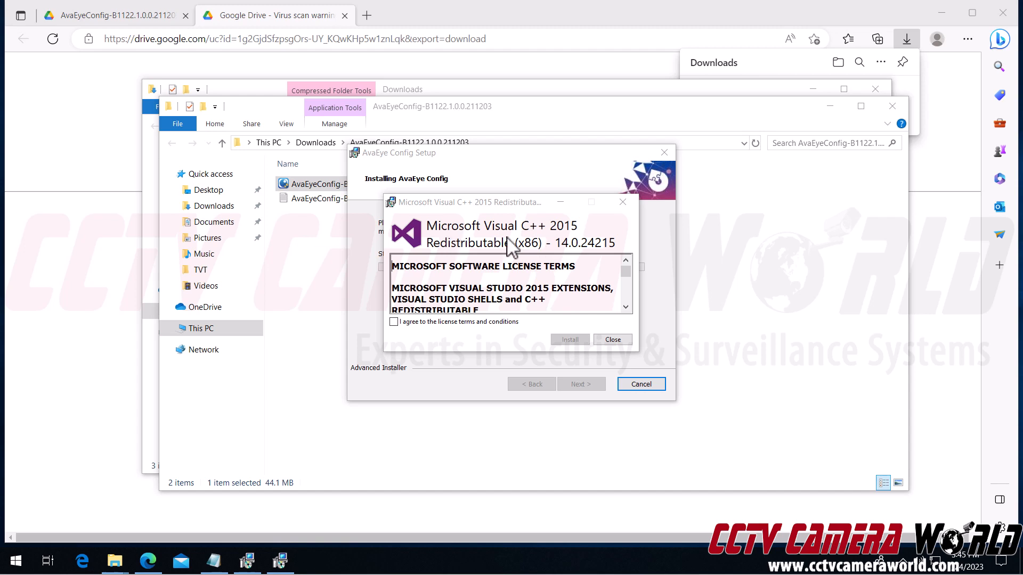
{"action": "left_click", "coordinate": [395, 322]}
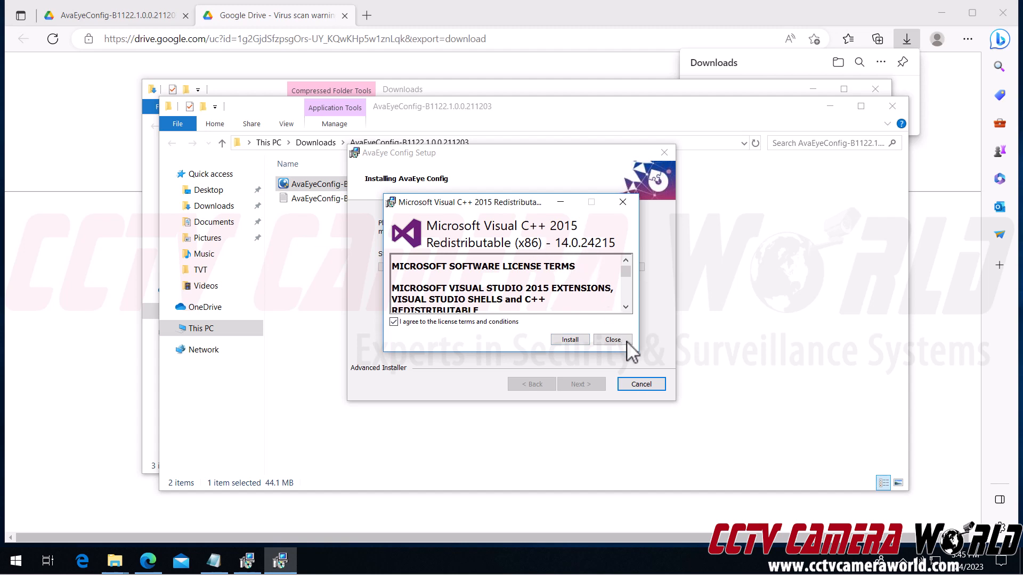
{"action": "left_click", "coordinate": [567, 345]}
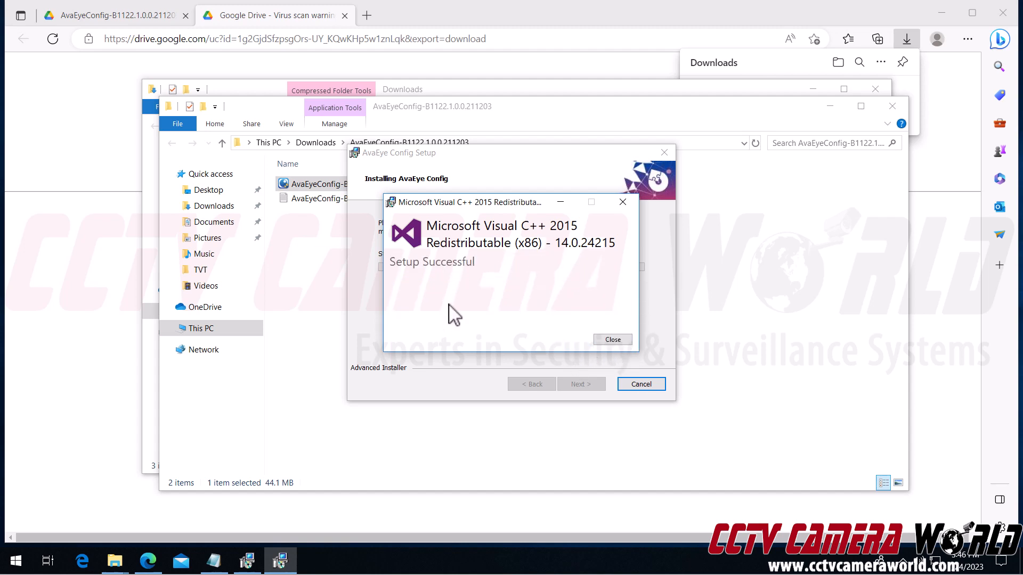
{"action": "left_click", "coordinate": [612, 341]}
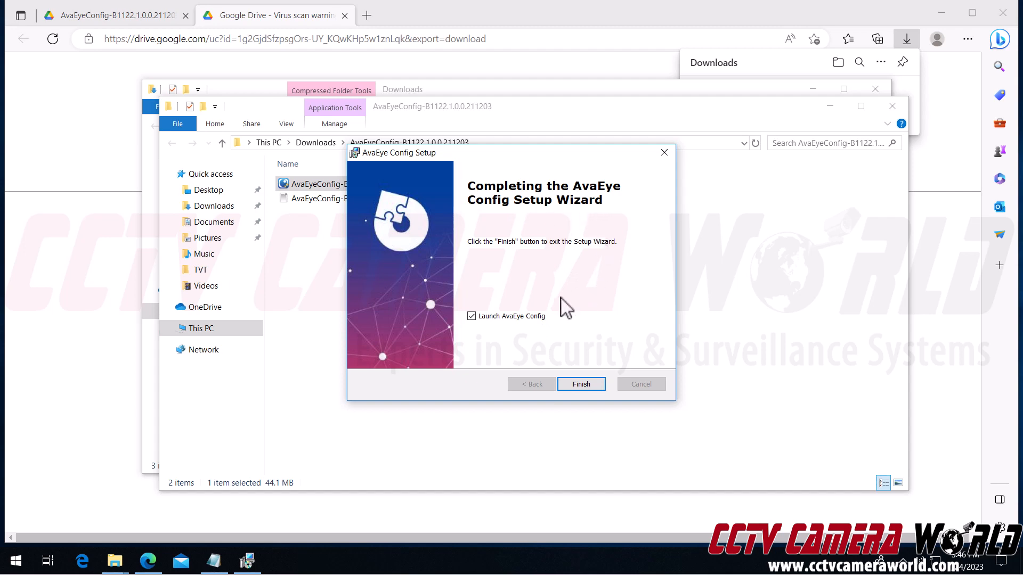
Step: Finish setup with Launch AvaEye Config checked and allow the program to run
{"action": "left_click", "coordinate": [582, 388]}
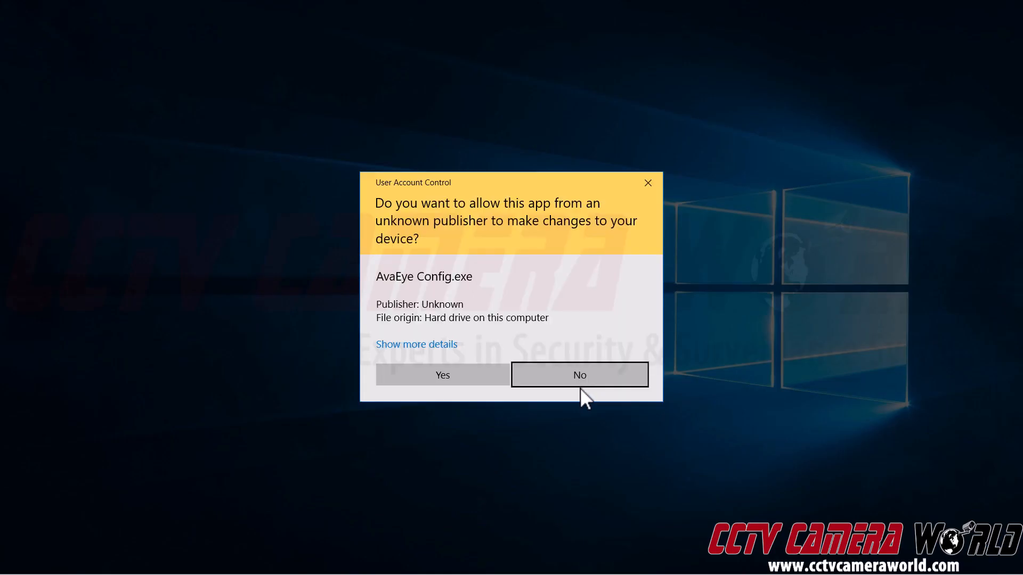
{"action": "left_click", "coordinate": [453, 376]}
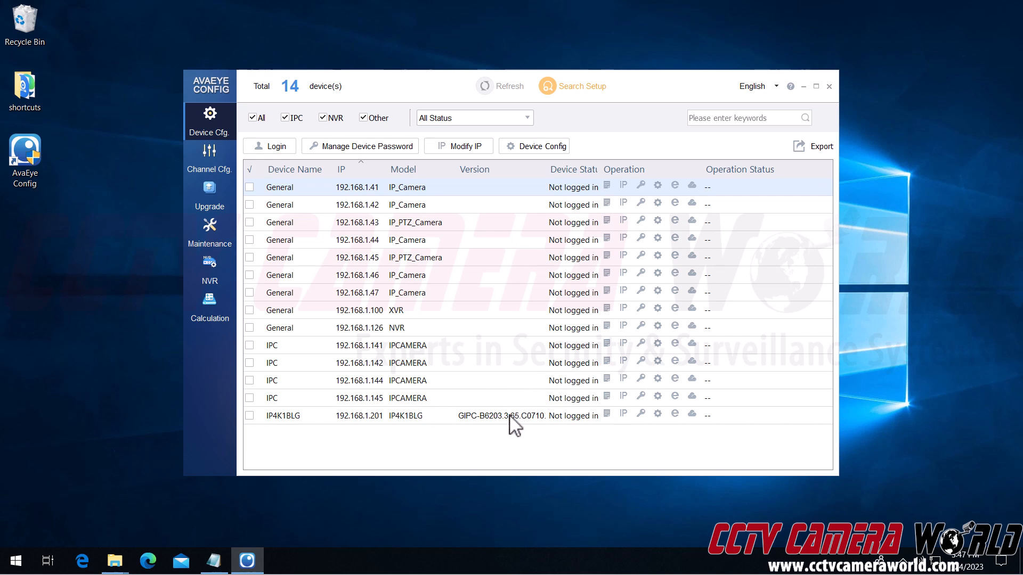
Step: Log in to the IP4K1BLG camera at 192.168.1.201 with the camera's password
{"action": "left_click", "coordinate": [416, 438]}
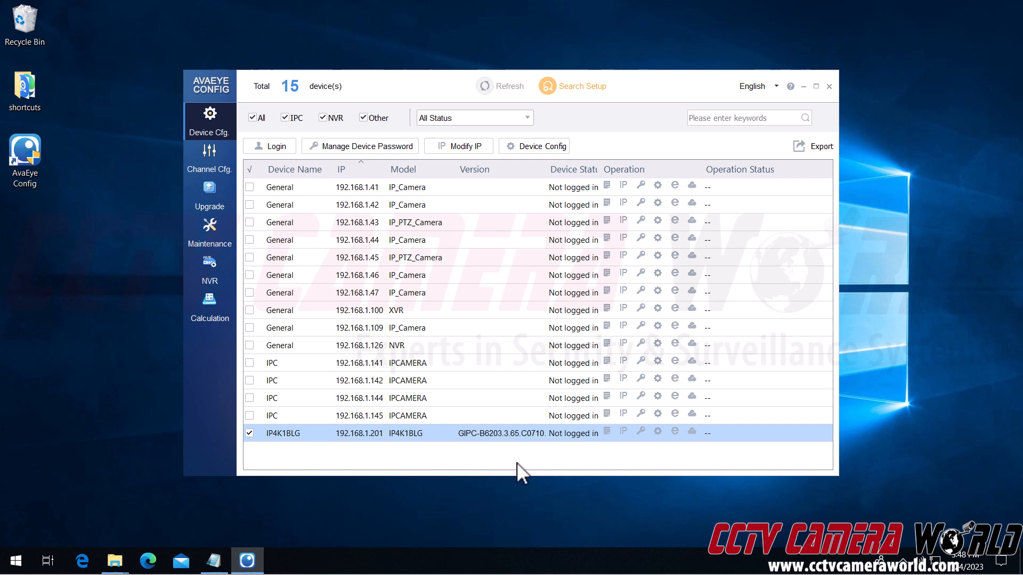
{"action": "left_click", "coordinate": [270, 148]}
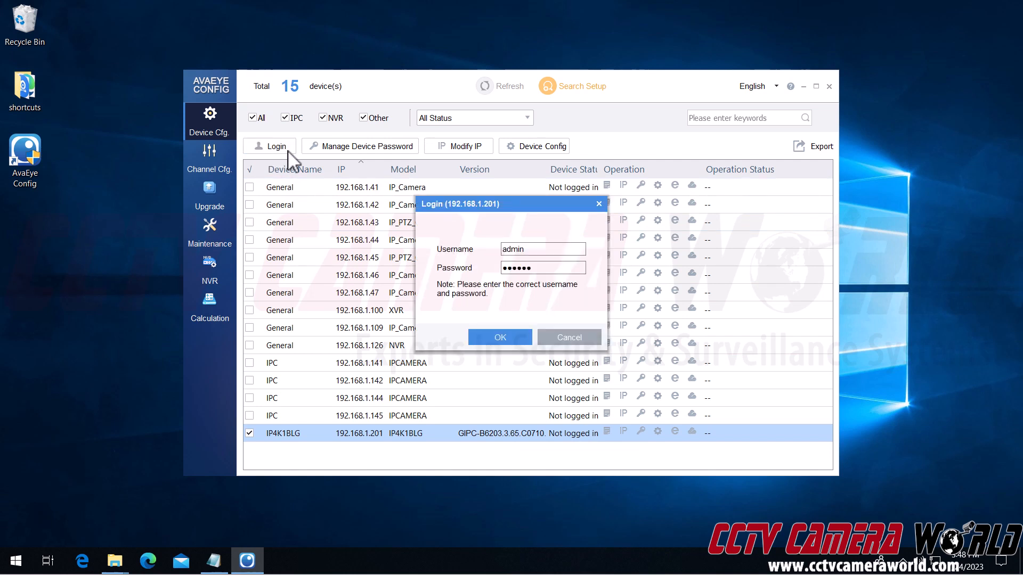
{"action": "left_click_drag", "start_coordinate": [568, 269], "coordinate": [410, 273]}
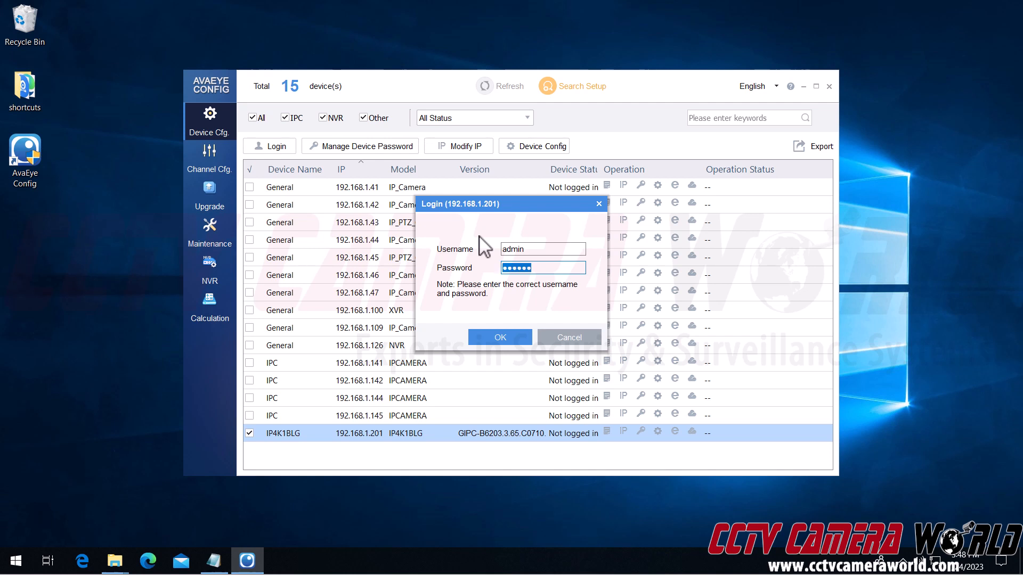
{"action": "type", "text": "*********"}
{"action": "left_click", "coordinate": [509, 340]}
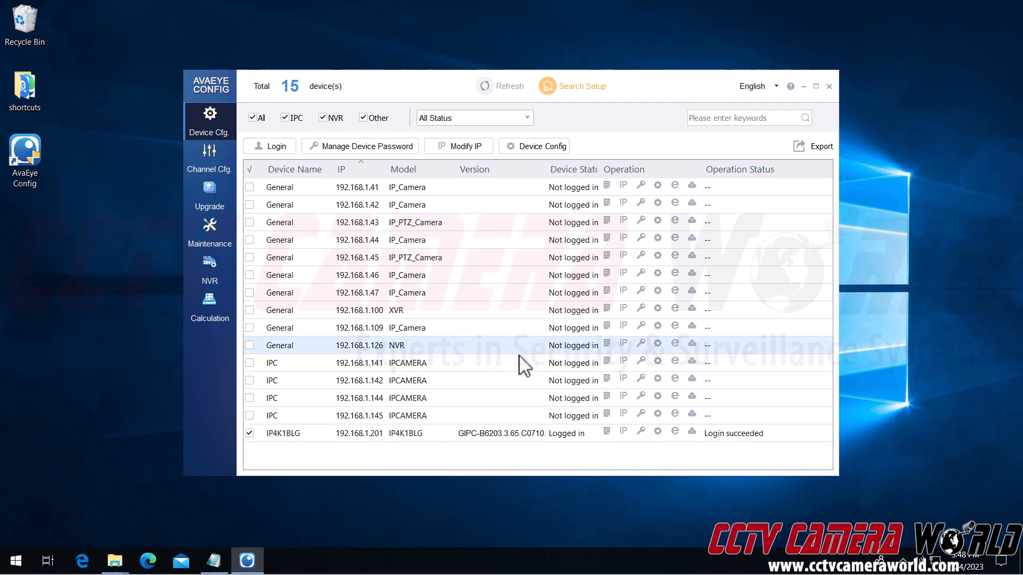
{"action": "left_click", "coordinate": [462, 439]}
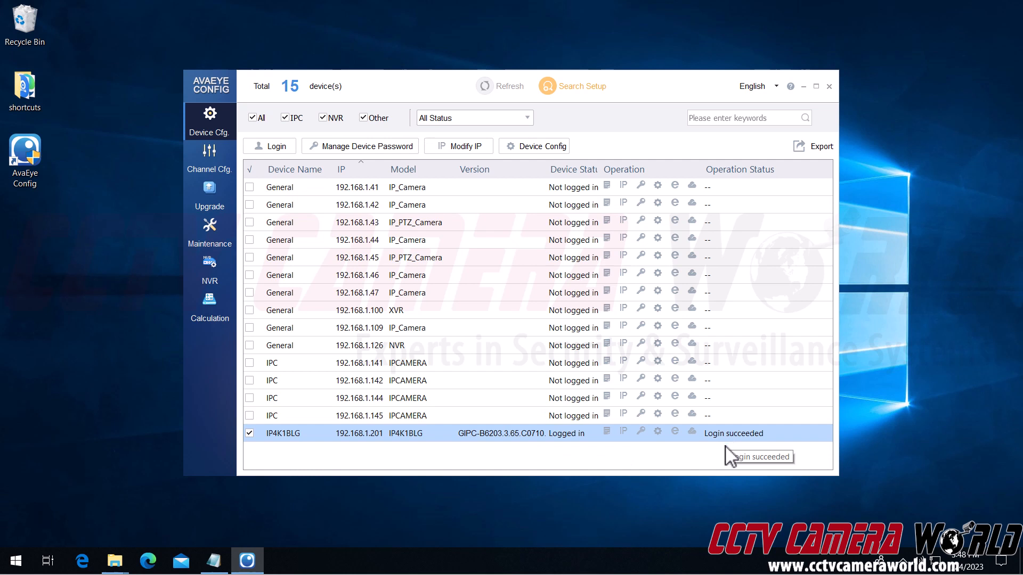
{"action": "left_click", "coordinate": [212, 210]}
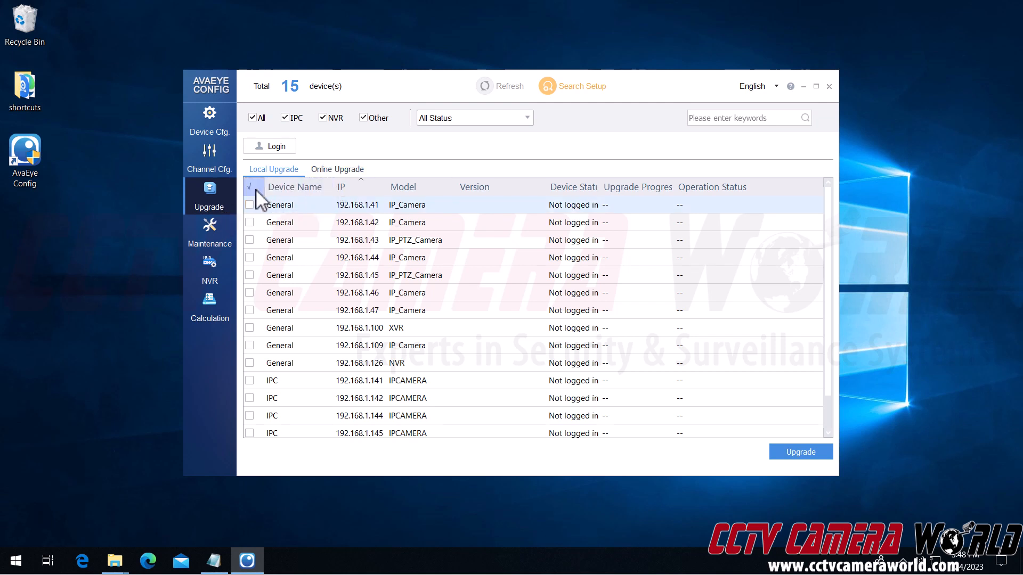
Step: Check for online firmware for IP4K1BLG, finding GIPC-B6203.8.5.C07142.NB.230221
{"action": "left_click", "coordinate": [323, 171]}
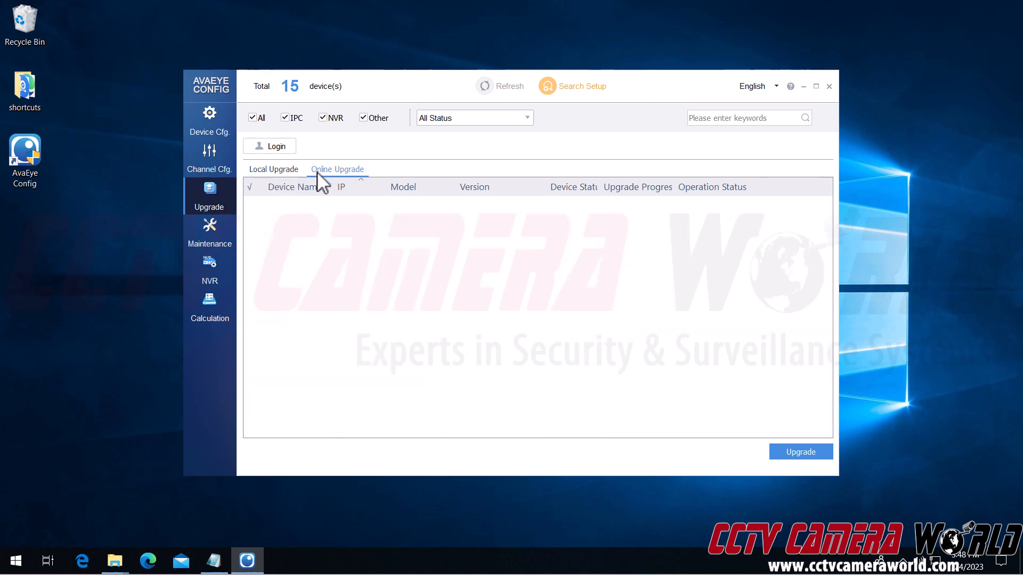
{"action": "scroll", "coordinate": [342, 407], "scroll_direction": "down", "scroll_amount": 1}
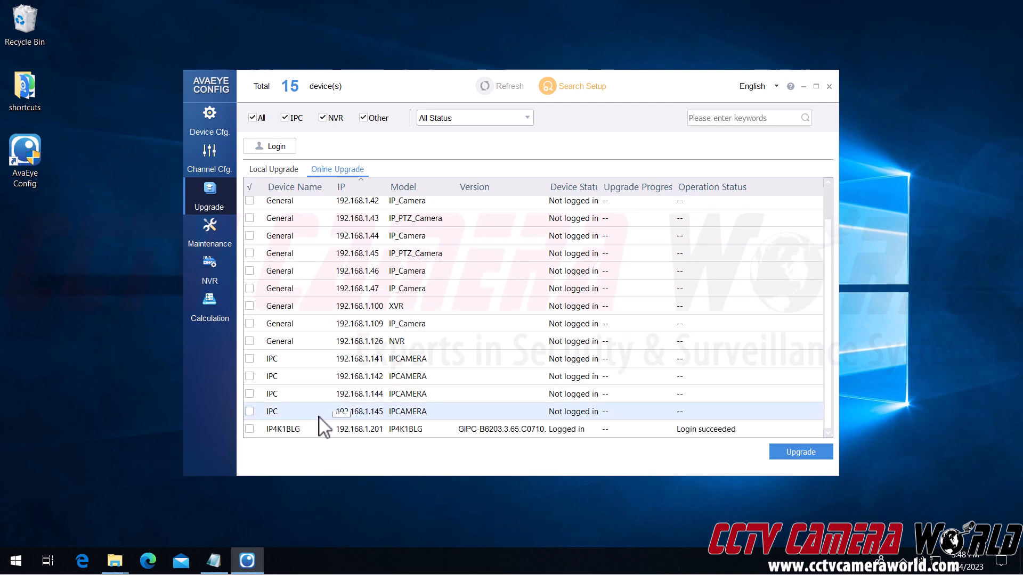
{"action": "left_click", "coordinate": [251, 429]}
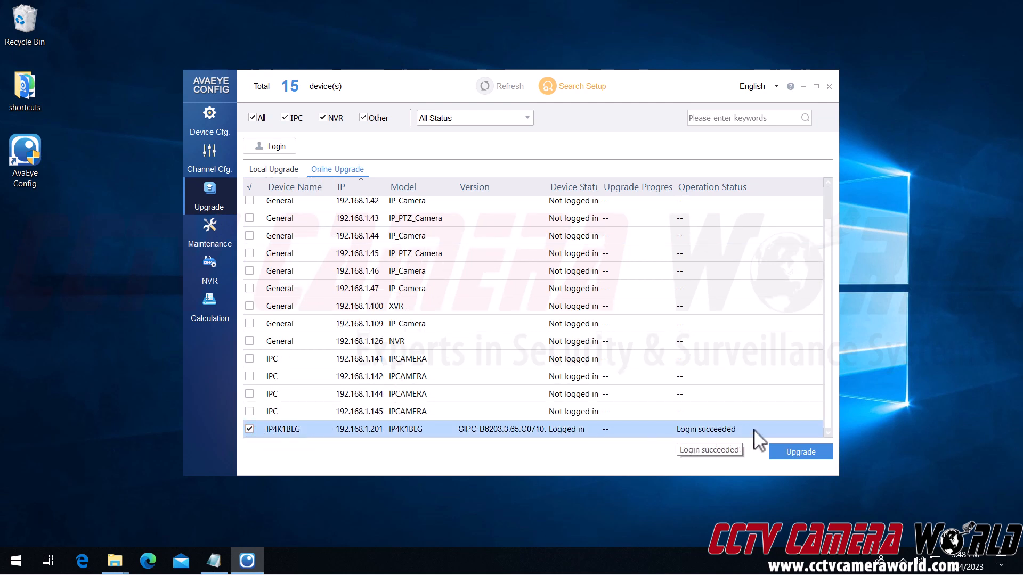
{"action": "left_click", "coordinate": [794, 454]}
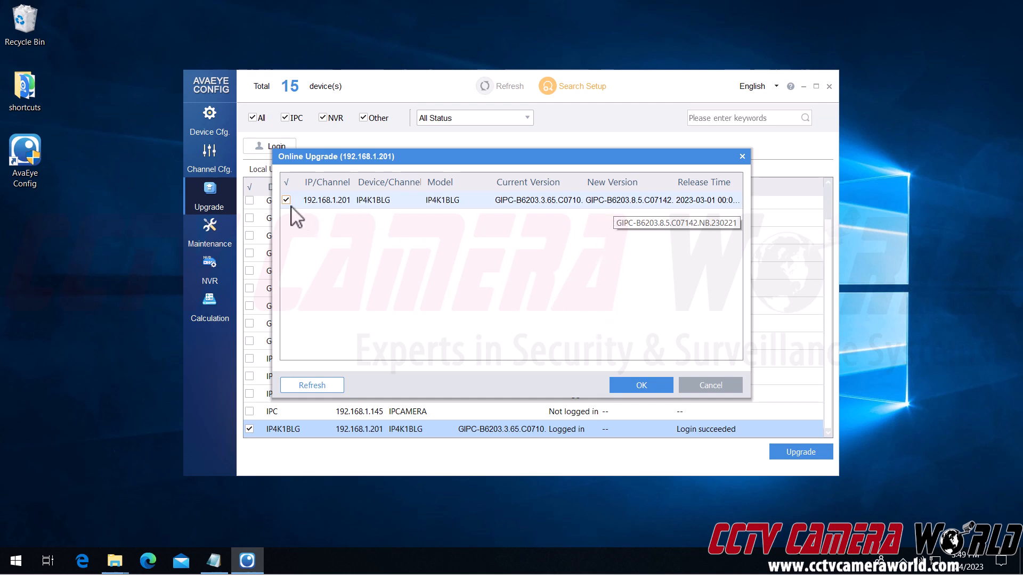
Step: Accept firmware GIPC-B6203.8.5.C07142.NB.230221 and confirm the upgrade until it reaches 100%
{"action": "left_click", "coordinate": [619, 381]}
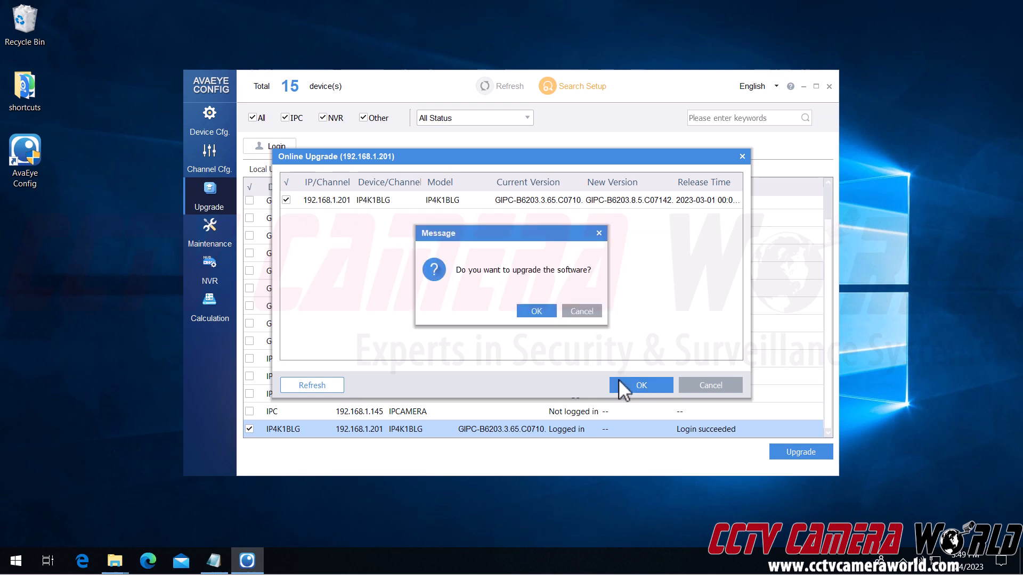
{"action": "left_click", "coordinate": [530, 312]}
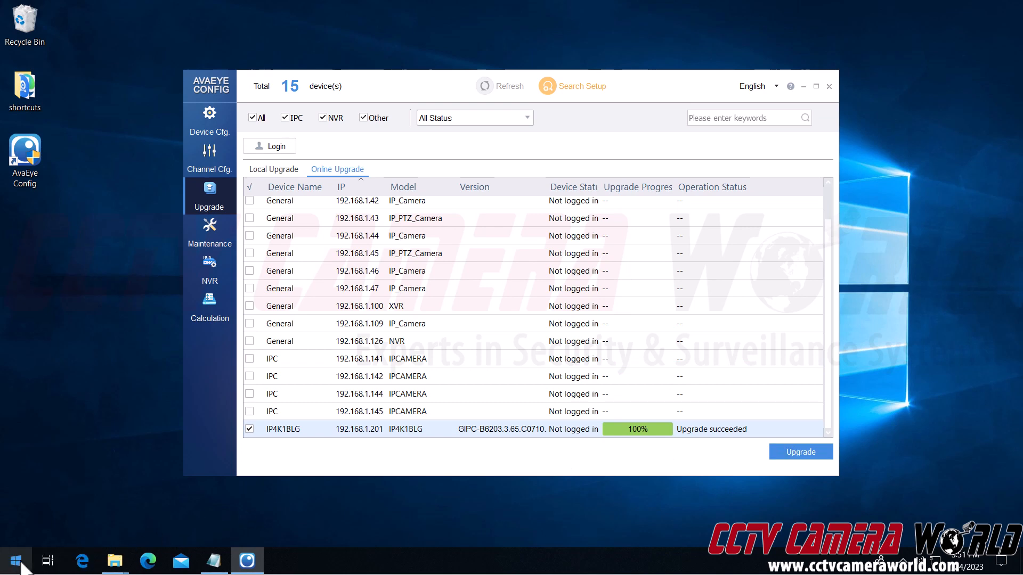
Step: Start a continuous ping to 192.168.1.201 with 'ping 192.168.1.201 -t' in Command Prompt
{"action": "key", "text": "super"}
{"action": "type", "text": "cmd"}
{"action": "key", "text": "Return"}
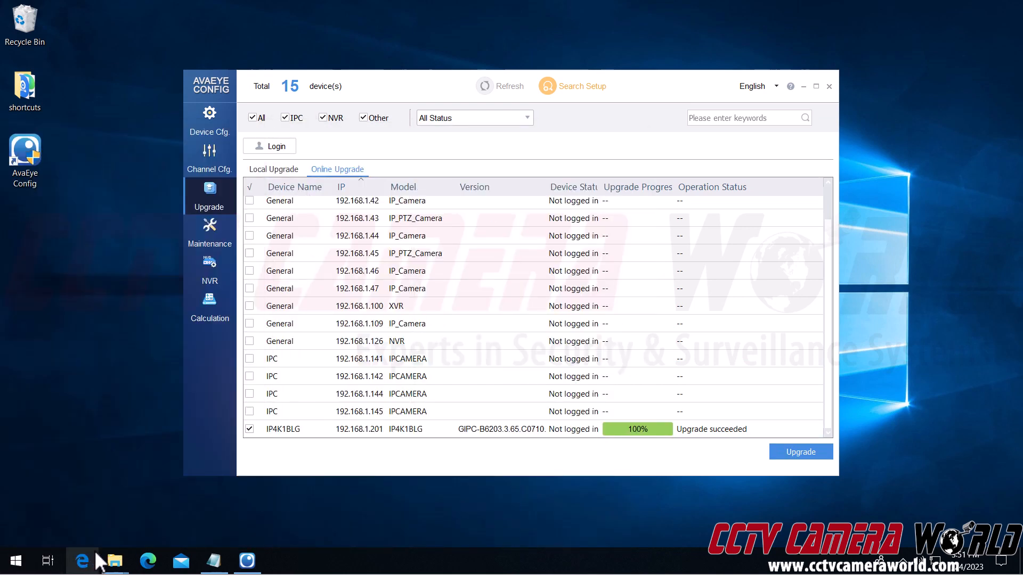
{"action": "type", "text": "ping"}
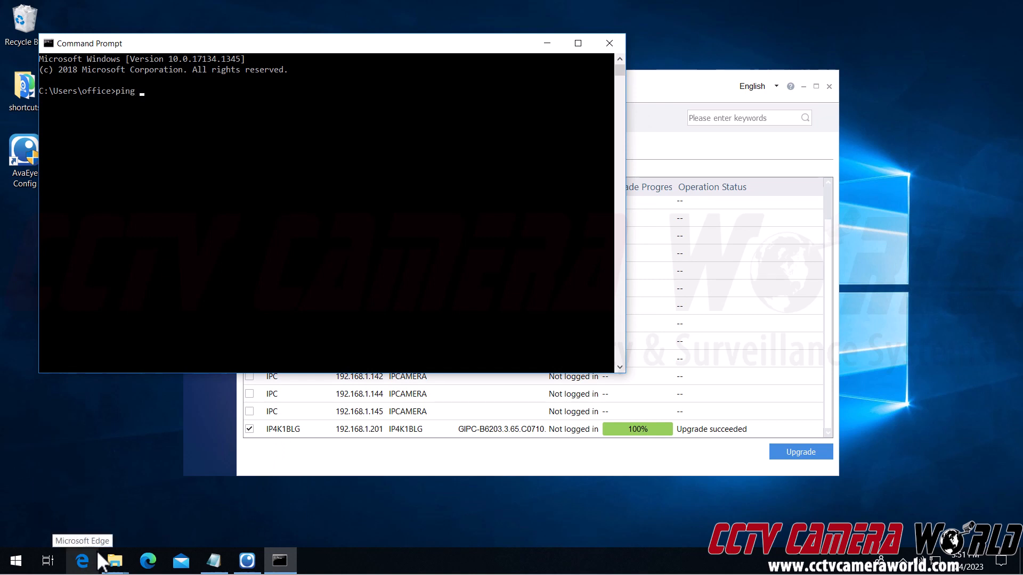
{"action": "key", "text": "BackSpace"}
{"action": "key", "text": "BackSpace"}
{"action": "key", "text": "BackSpace"}
{"action": "key", "text": "BackSpace"}
{"action": "key", "text": "BackSpace"}
{"action": "type", "text": "ping 192.168.1.201"}
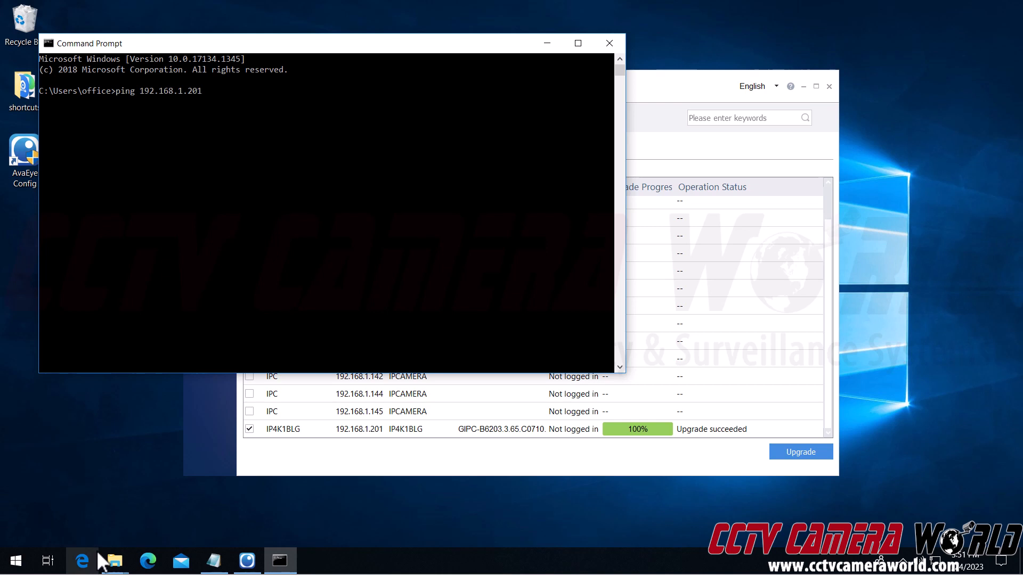
{"action": "type", "text": " -t"}
{"action": "key", "text": "Return"}
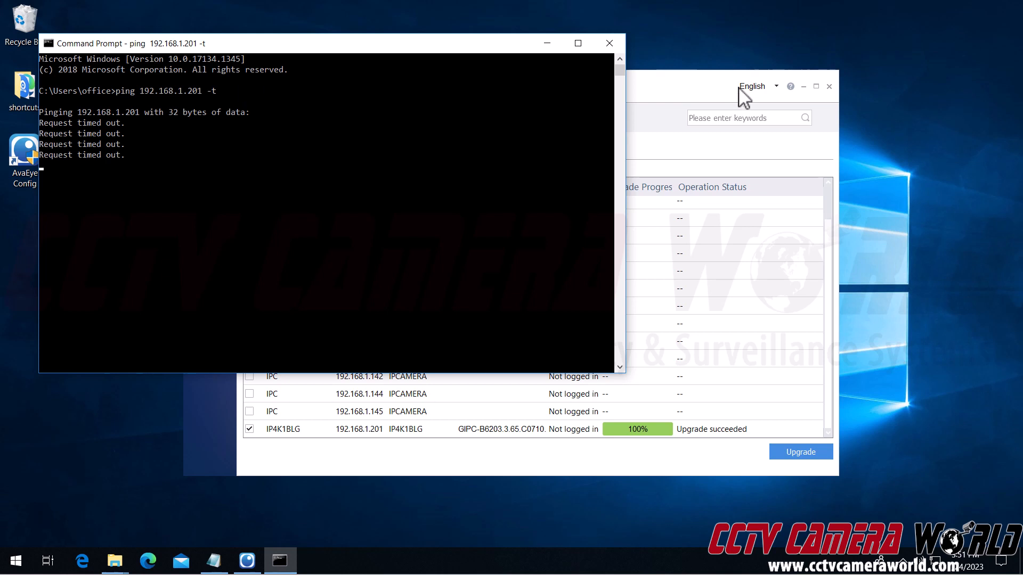
Step: Once pings reply again, refresh the Device Cfg. list to show IP4K1BLG on GIPC-B6203.8.5.C07142
{"action": "left_click", "coordinate": [709, 94]}
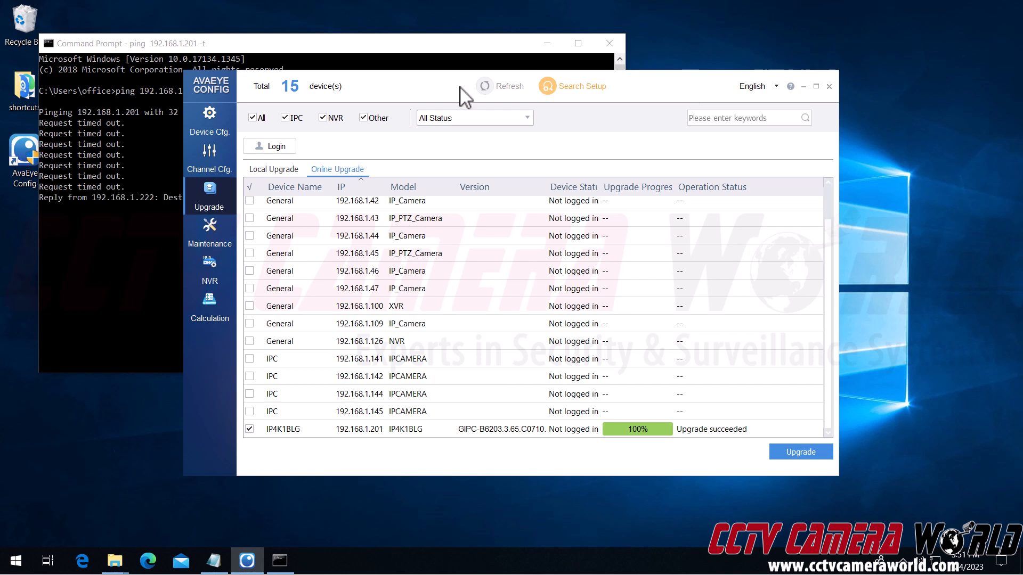
{"action": "left_click", "coordinate": [99, 260]}
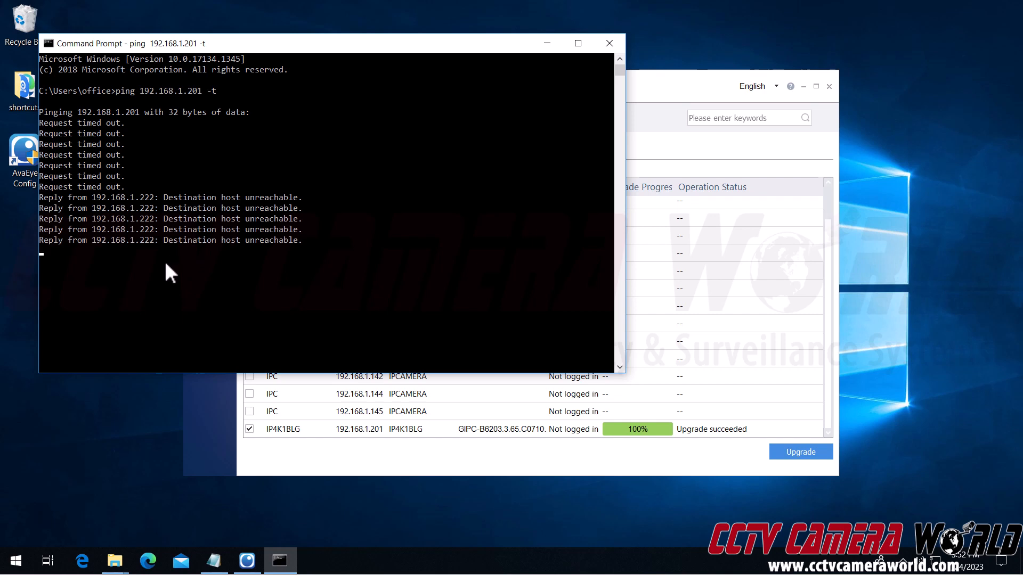
{"action": "left_click", "coordinate": [385, 469]}
{"action": "left_click", "coordinate": [212, 123]}
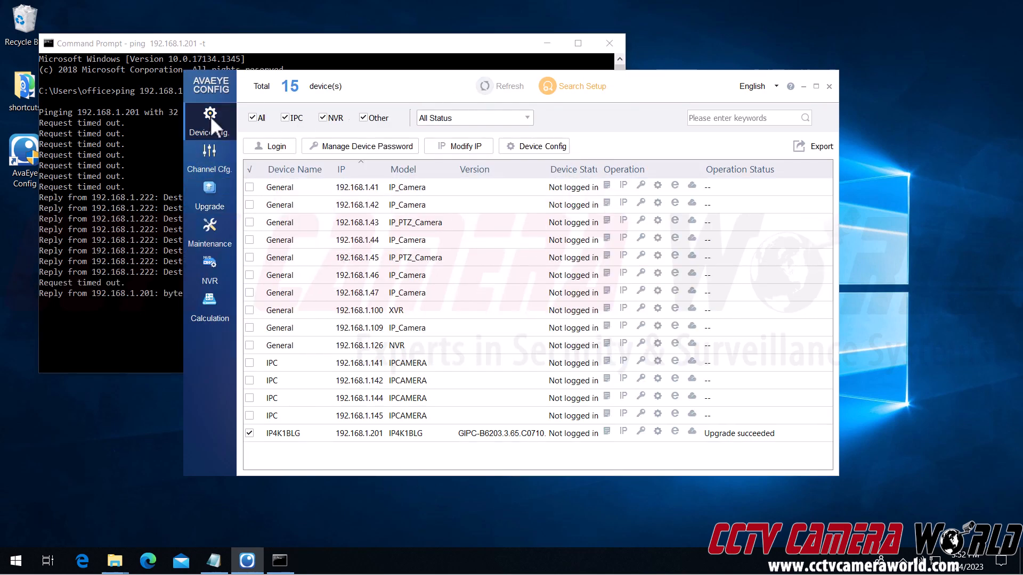
{"action": "left_click", "coordinate": [138, 188]}
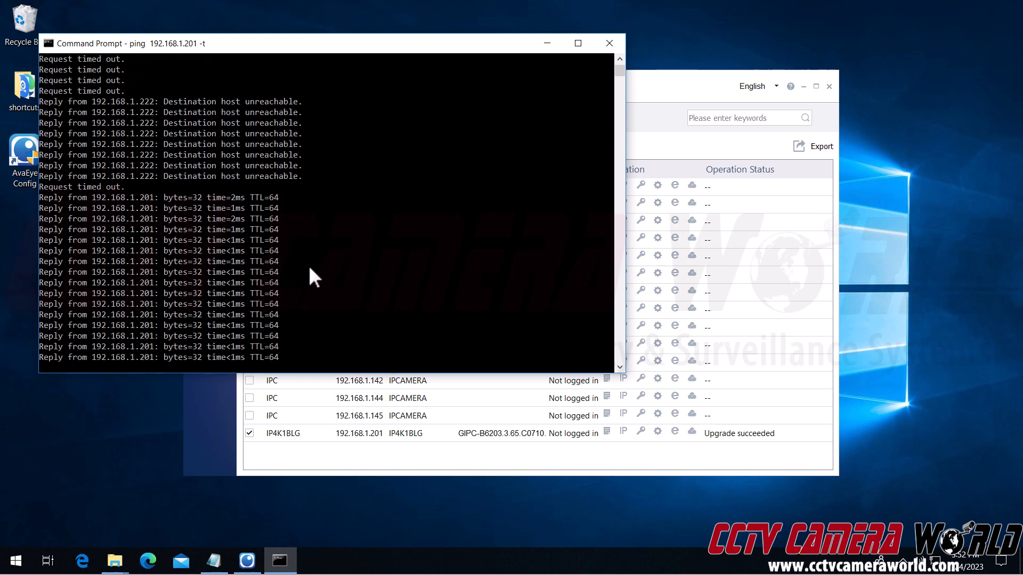
{"action": "left_click", "coordinate": [663, 123]}
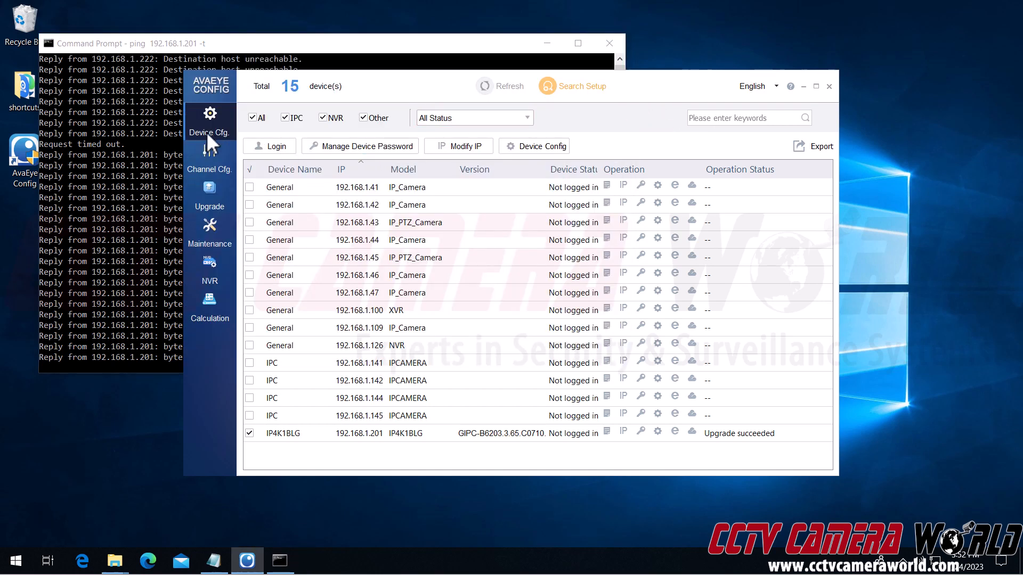
{"action": "left_click", "coordinate": [485, 87]}
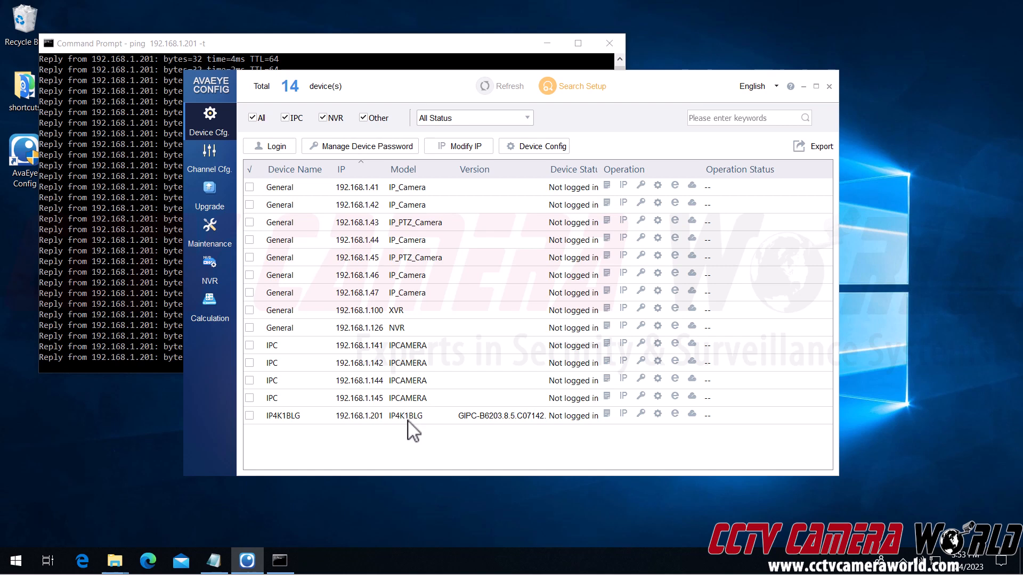
Step: Log in to the IP4K1BLG camera again from the Maintenance page with its password
{"action": "left_click", "coordinate": [222, 228]}
{"action": "left_click", "coordinate": [346, 418]}
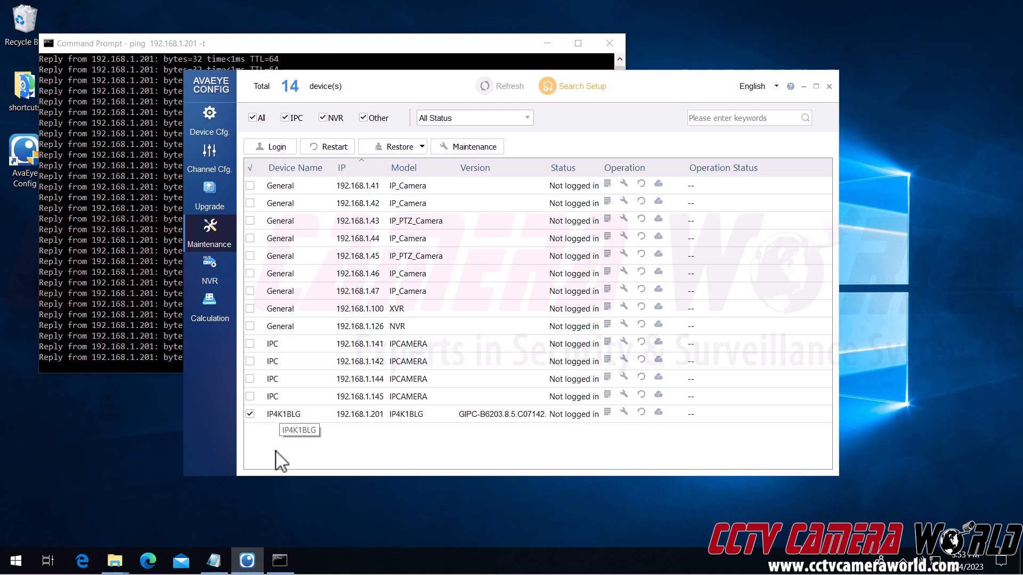
{"action": "left_click", "coordinate": [281, 146]}
{"action": "left_click_drag", "start_coordinate": [571, 268], "coordinate": [414, 253]}
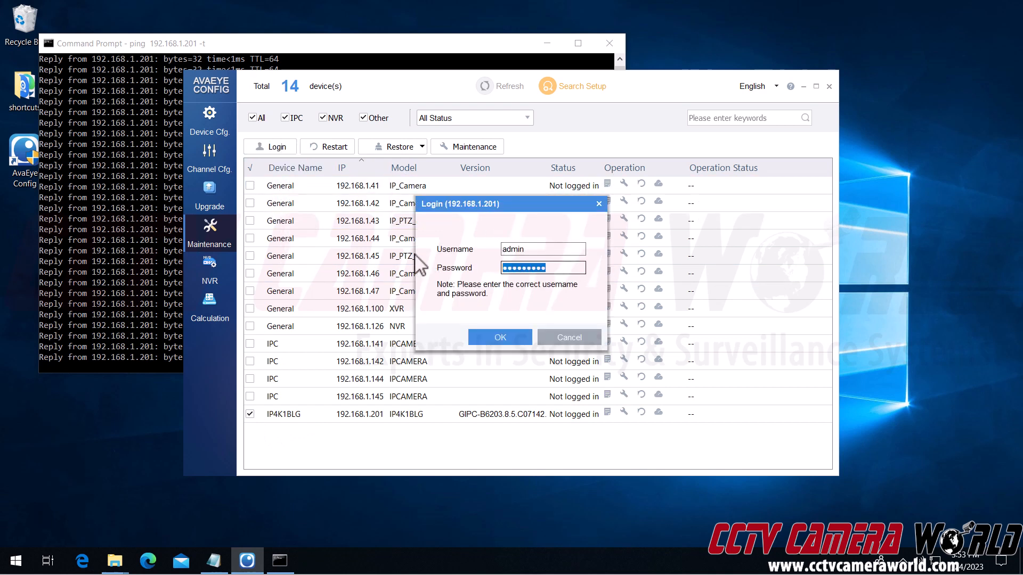
{"action": "type", "text": "•••••••••"}
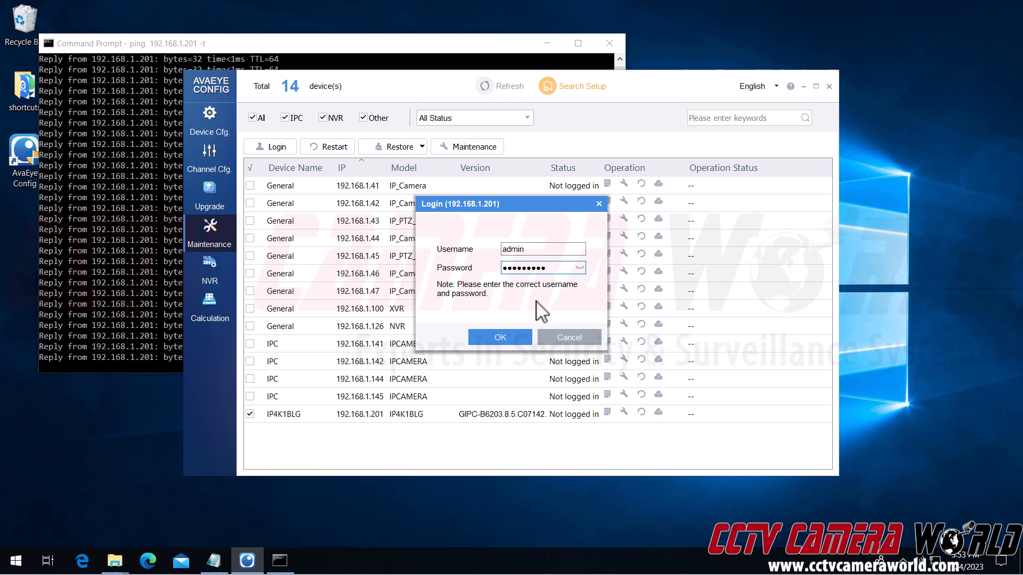
{"action": "left_click", "coordinate": [488, 340]}
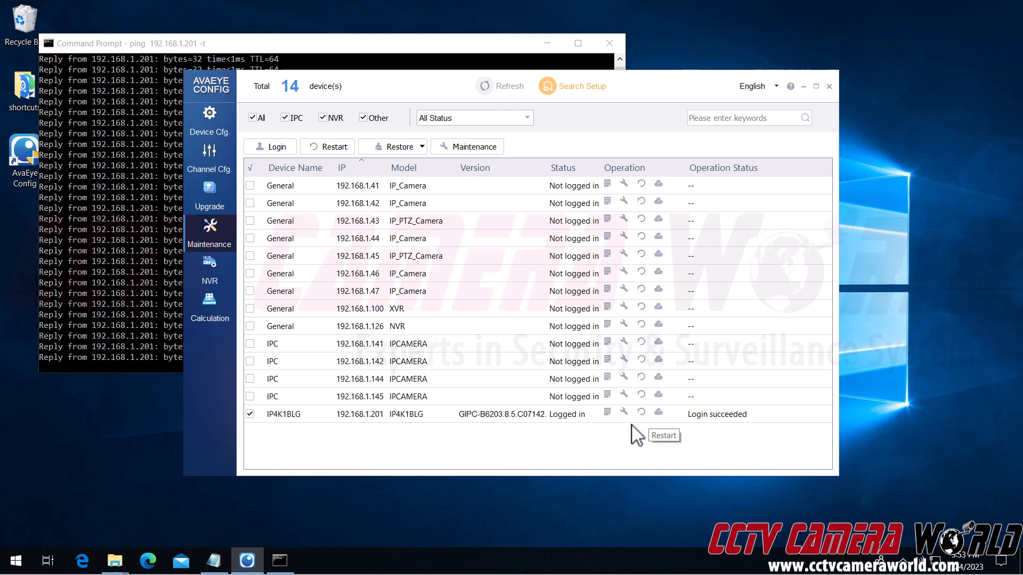
Step: Restore the camera to factory defaults and go back to watching the ping
{"action": "left_click", "coordinate": [406, 149]}
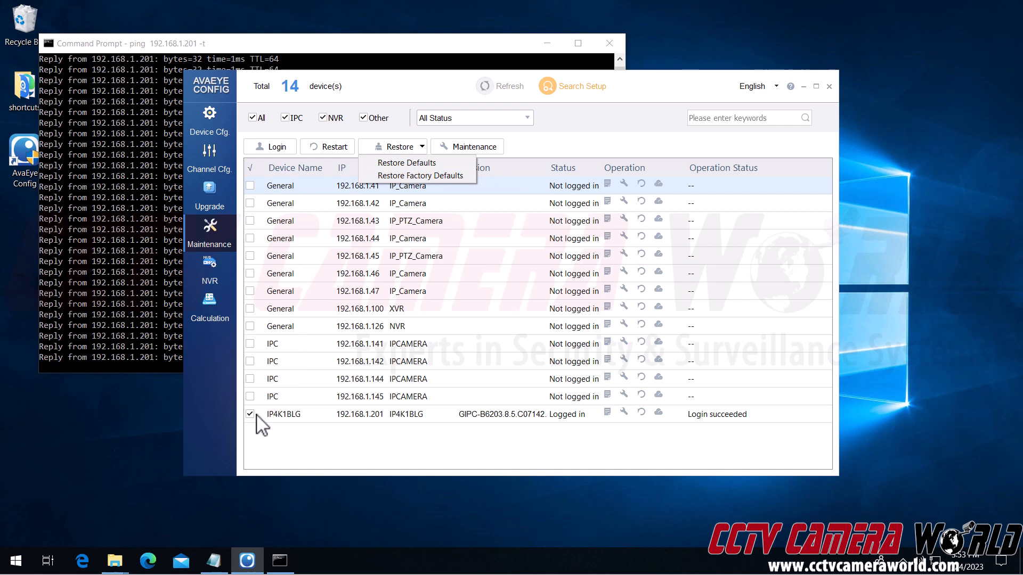
{"action": "left_click", "coordinate": [422, 180]}
{"action": "left_click", "coordinate": [531, 308]}
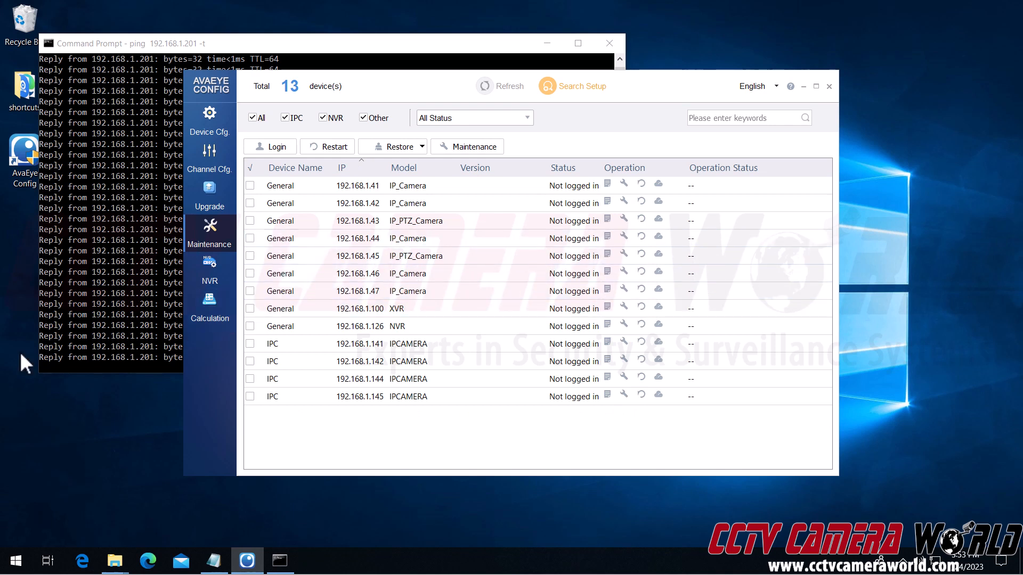
{"action": "left_click", "coordinate": [128, 288]}
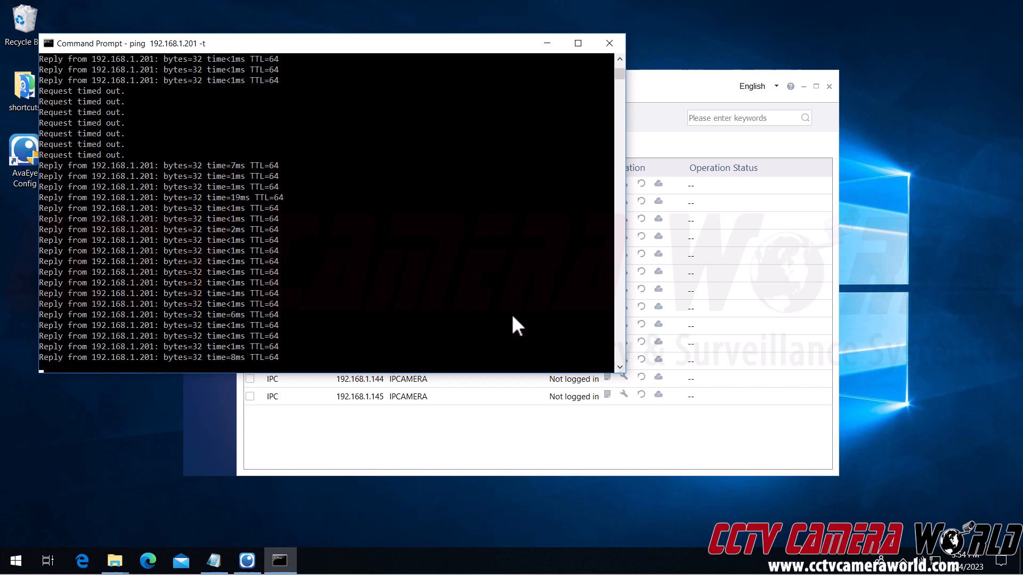
Step: Refresh the Device Cfg. list and open IP4K1BLG's web page at 192.168.1.201 via Remote Web
{"action": "left_click", "coordinate": [499, 455]}
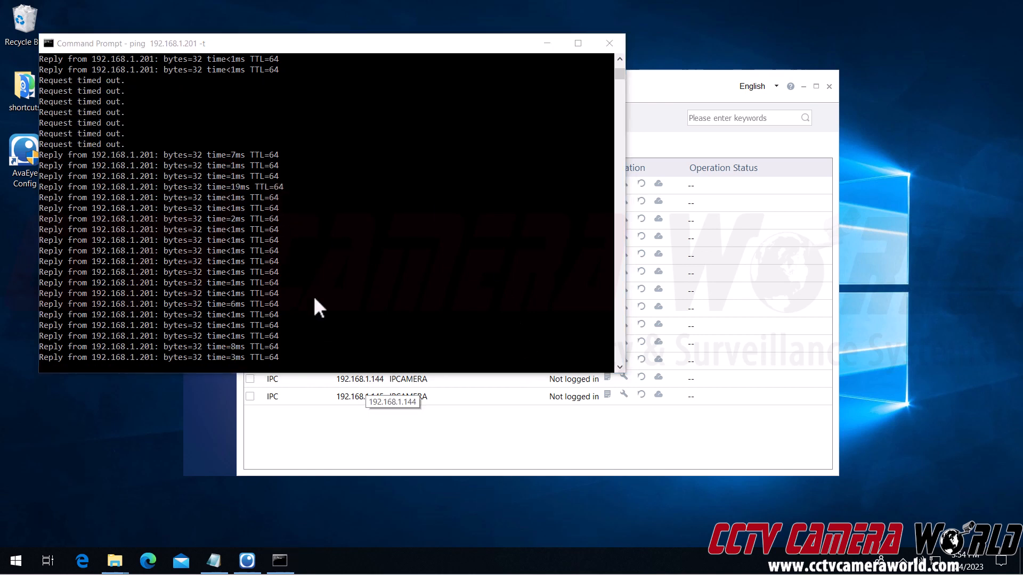
{"action": "left_click", "coordinate": [657, 96]}
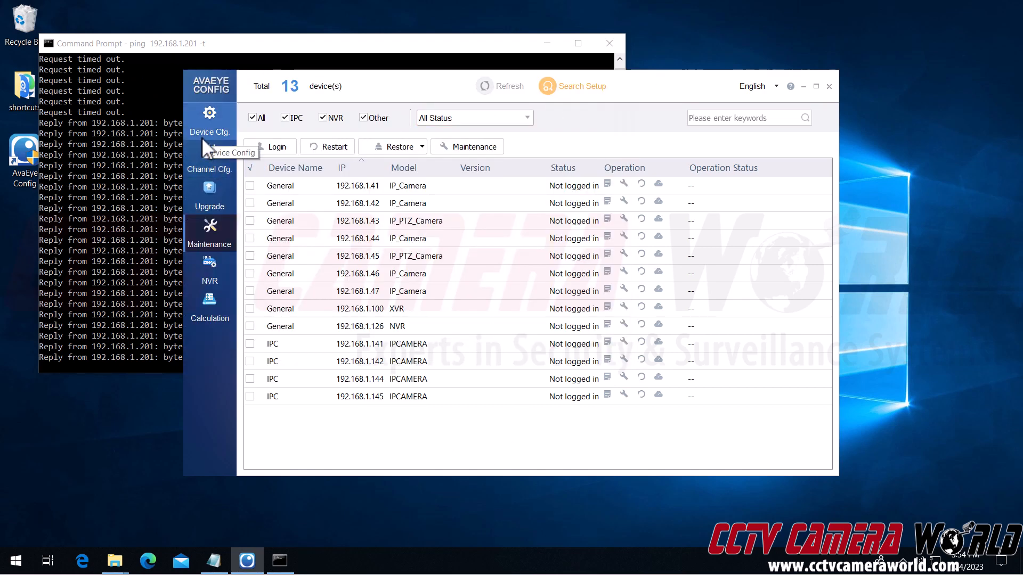
{"action": "left_click", "coordinate": [201, 137]}
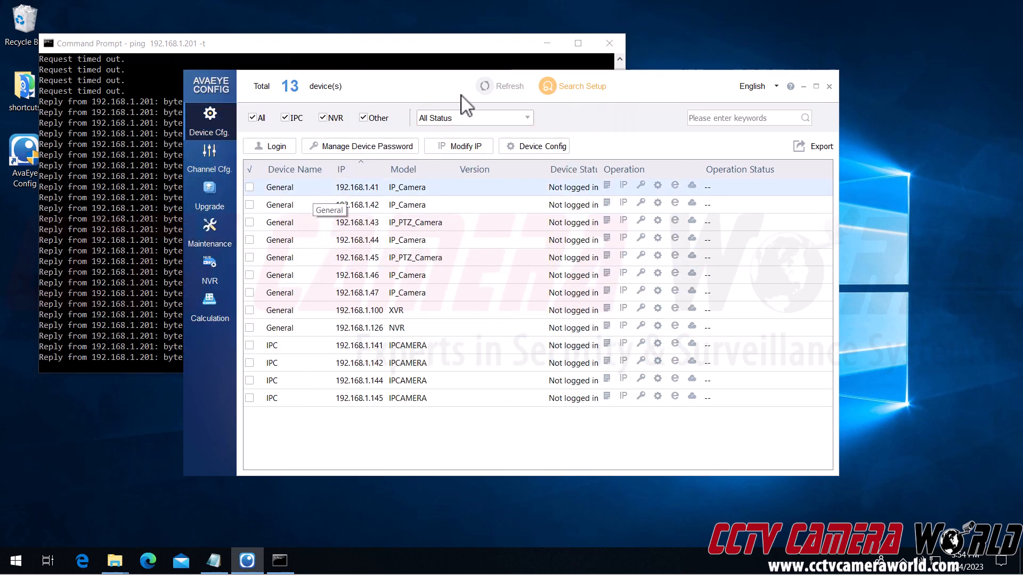
{"action": "left_click", "coordinate": [486, 89]}
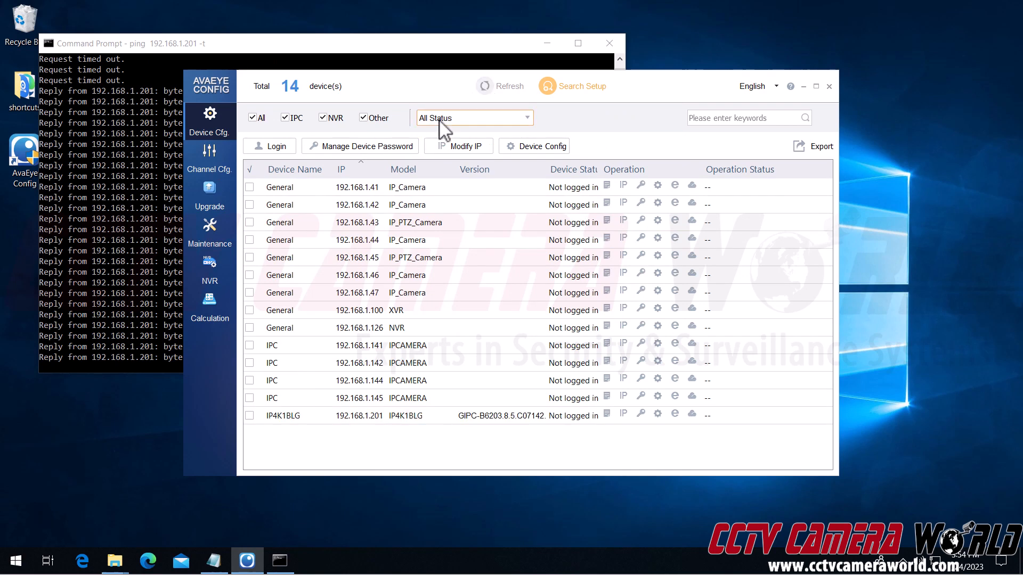
{"action": "left_click", "coordinate": [468, 416]}
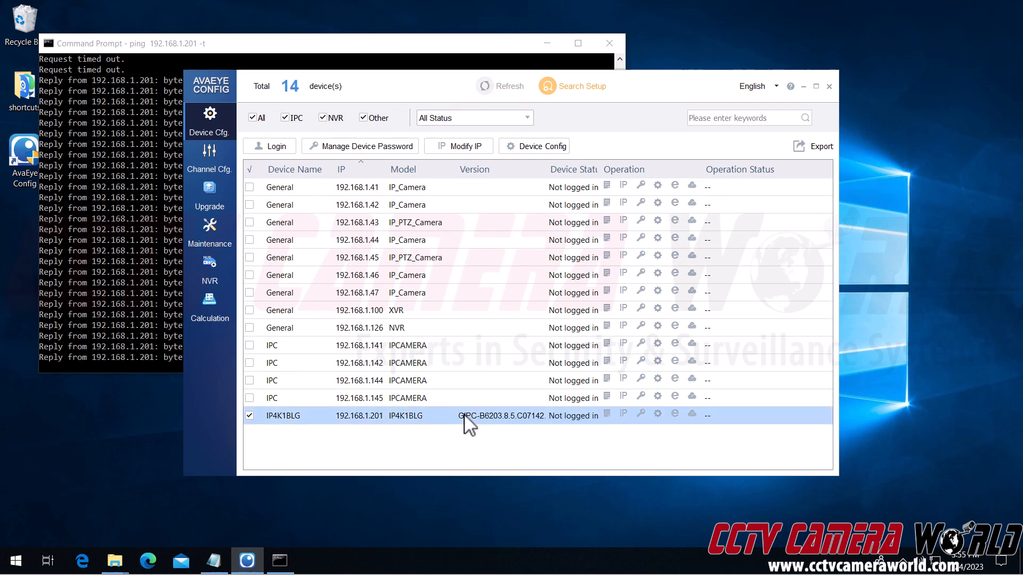
{"action": "left_click", "coordinate": [674, 415]}
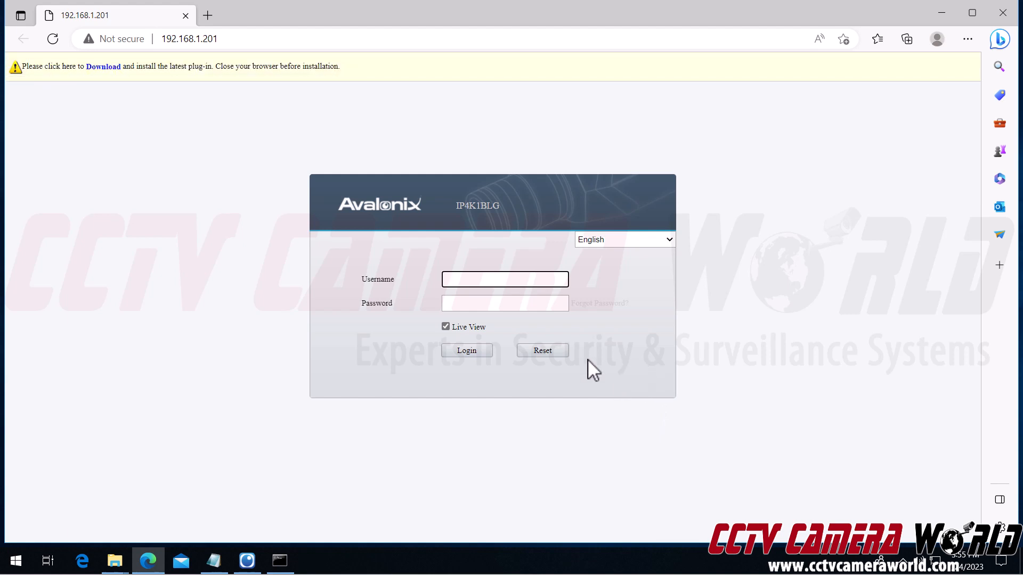
Step: Log in to the camera web interface as admin with the default password
{"action": "type", "text": "admin"}
{"action": "key", "text": "Tab"}
{"action": "type", "text": "******"}
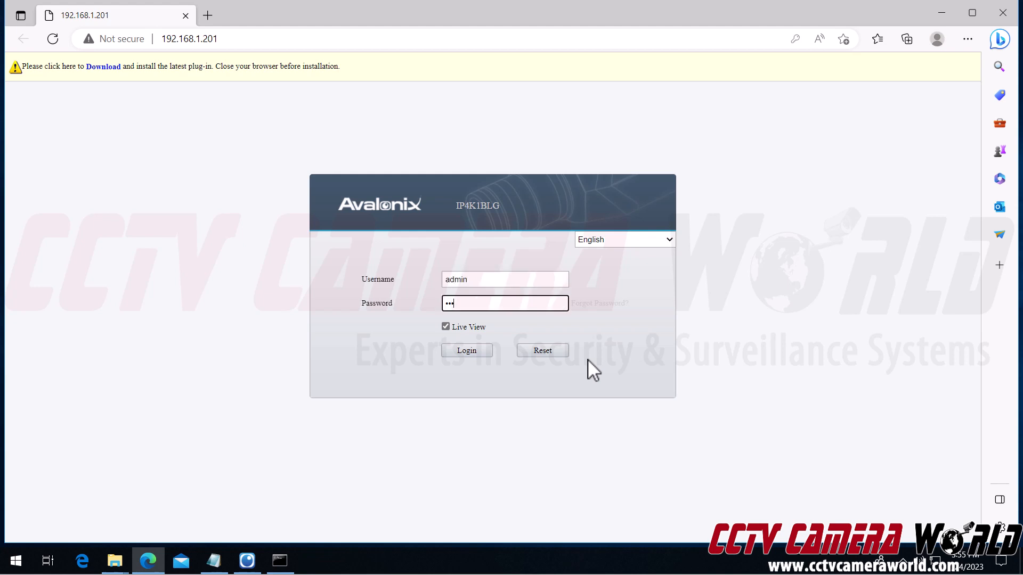
{"action": "key", "text": "Return"}
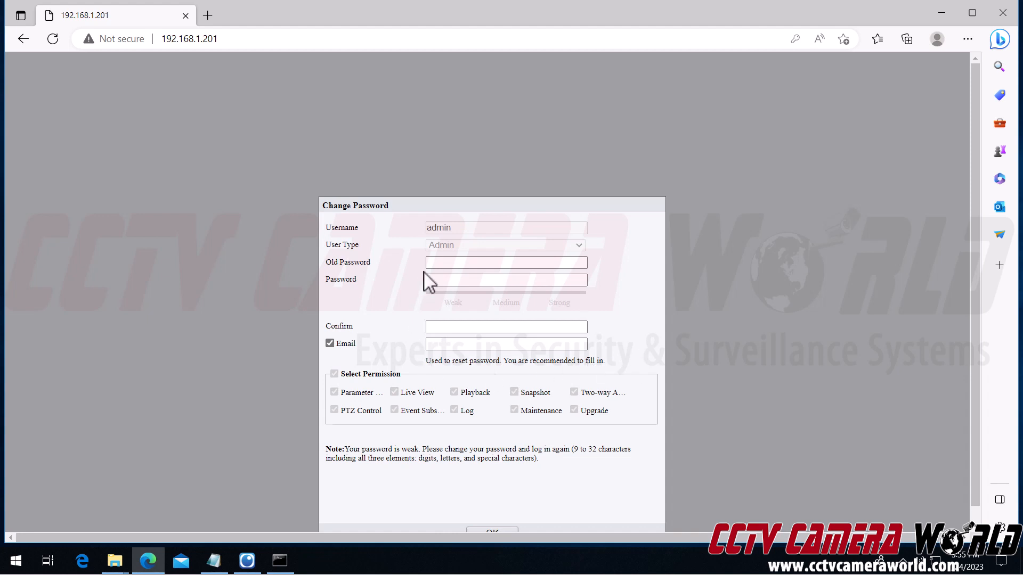
Step: Enter the old password, a strong new password twice and a recovery e-mail, then submit
{"action": "left_click", "coordinate": [434, 263]}
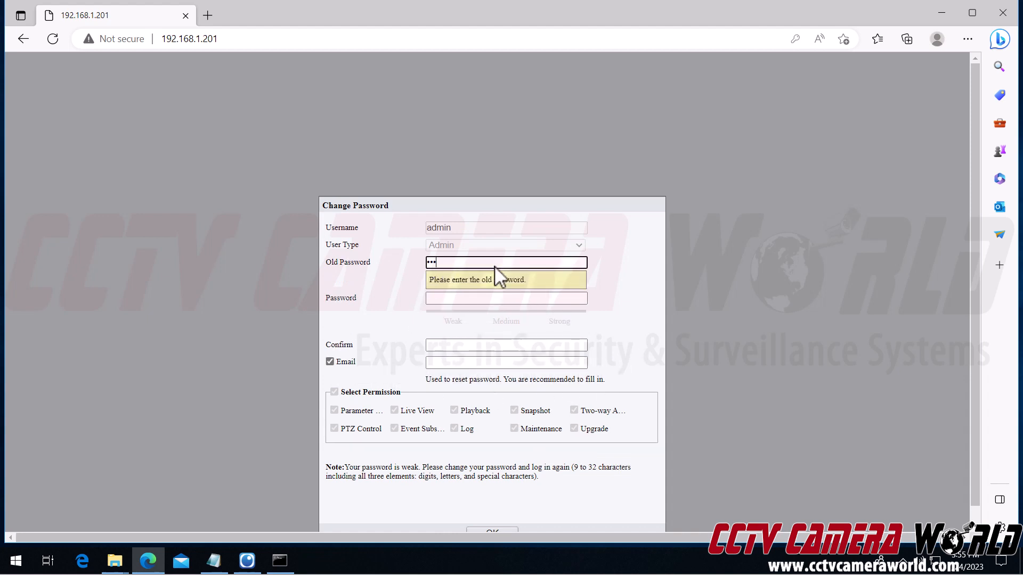
{"action": "key", "text": "Tab"}
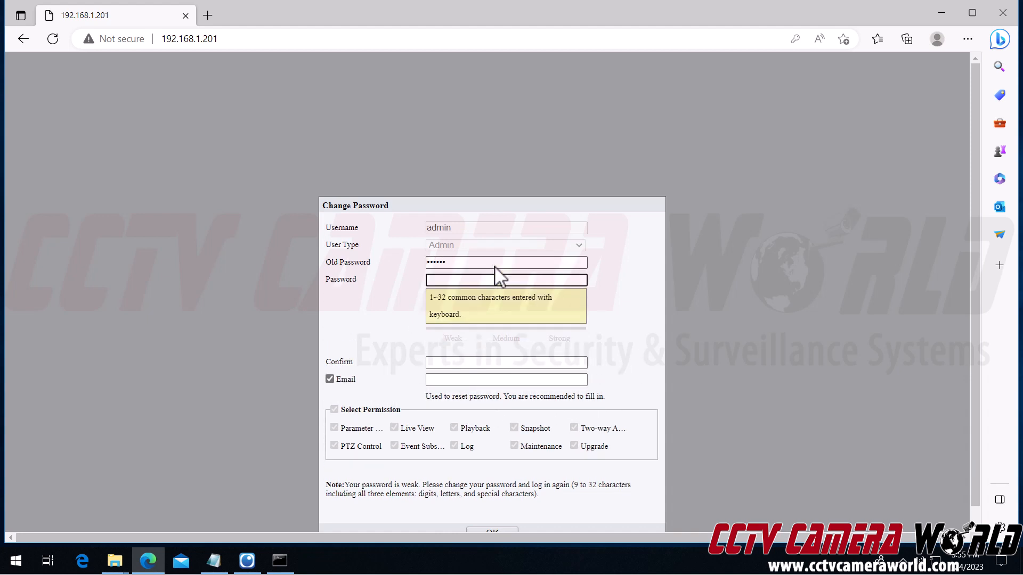
{"action": "type", "text": "12"}
{"action": "type", "text": "•••••••"}
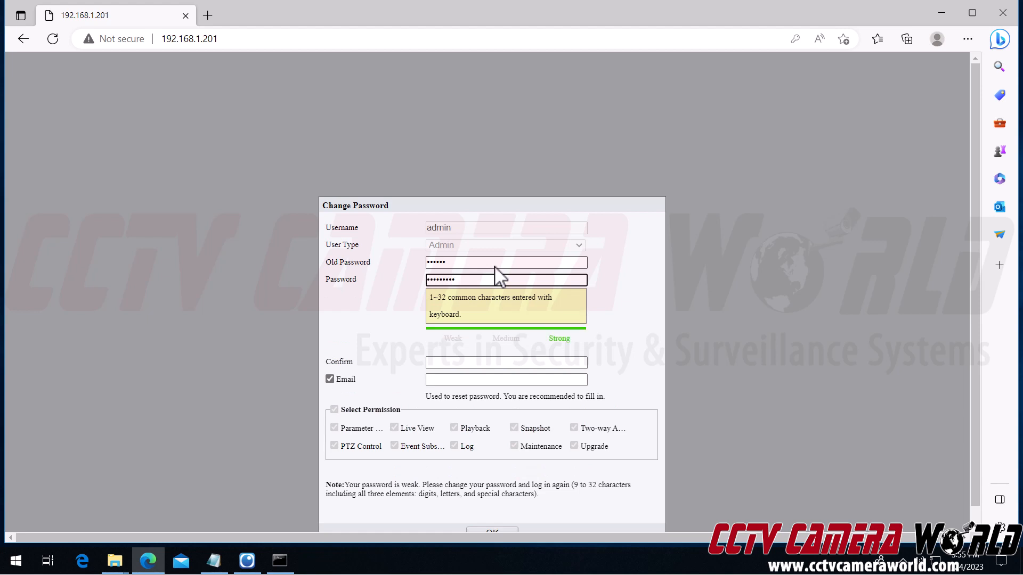
{"action": "key", "text": "Tab"}
{"action": "type", "text": "••"}
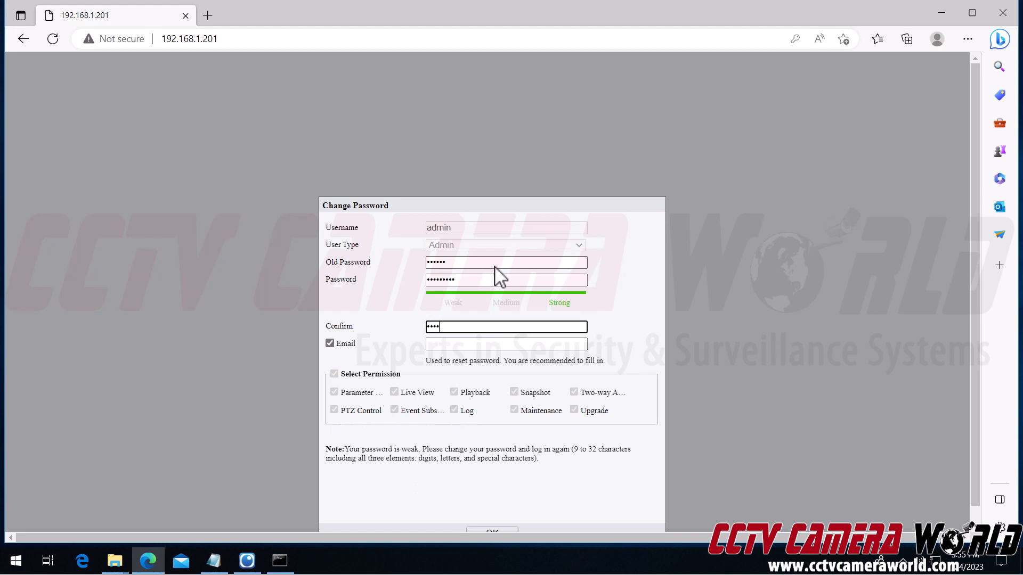
{"action": "type", "text": "••••••"}
{"action": "key", "text": "Tab"}
{"action": "key", "text": "Tab"}
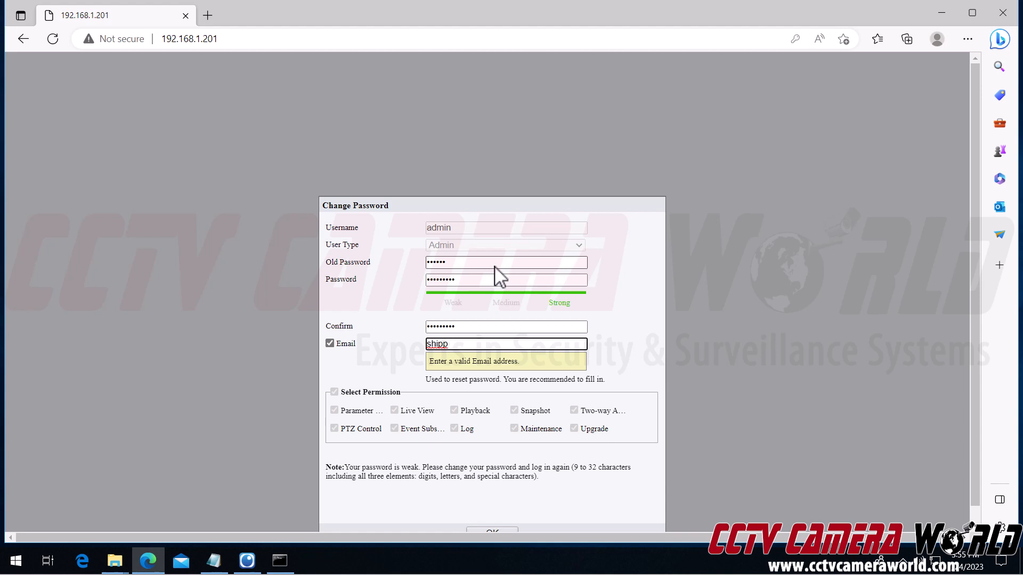
{"action": "scroll", "coordinate": [393, 283], "scroll_direction": "down", "scroll_amount": 1}
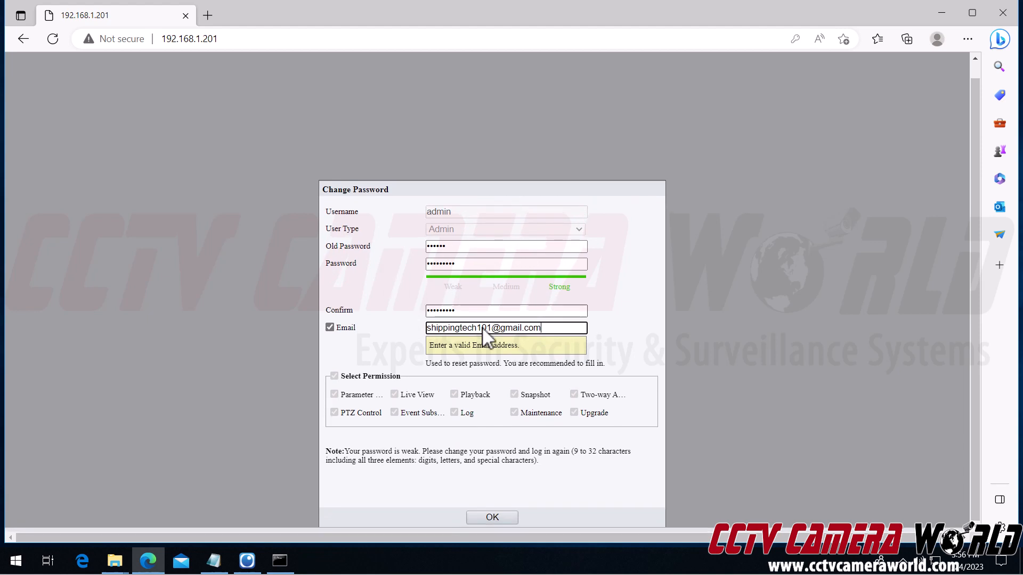
{"action": "left_click", "coordinate": [483, 518]}
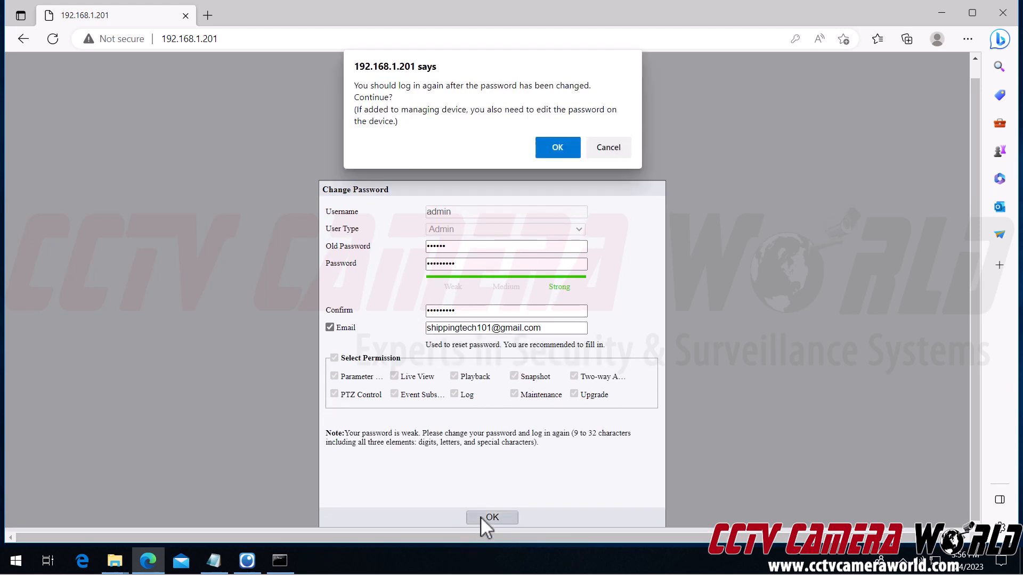
Step: Sign back in to the camera's web interface as admin with the new password
{"action": "left_click", "coordinate": [554, 146]}
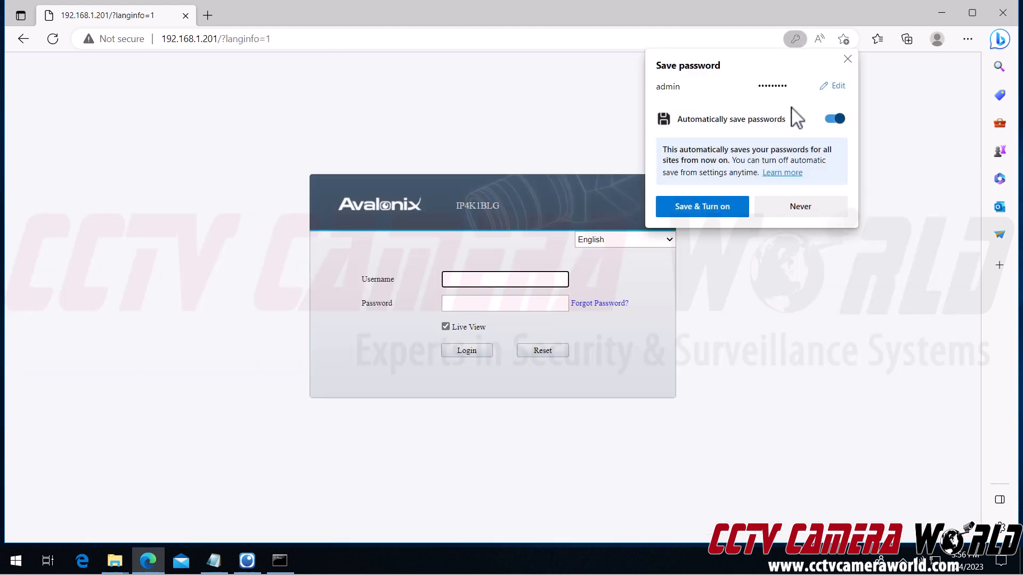
{"action": "left_click", "coordinate": [846, 59]}
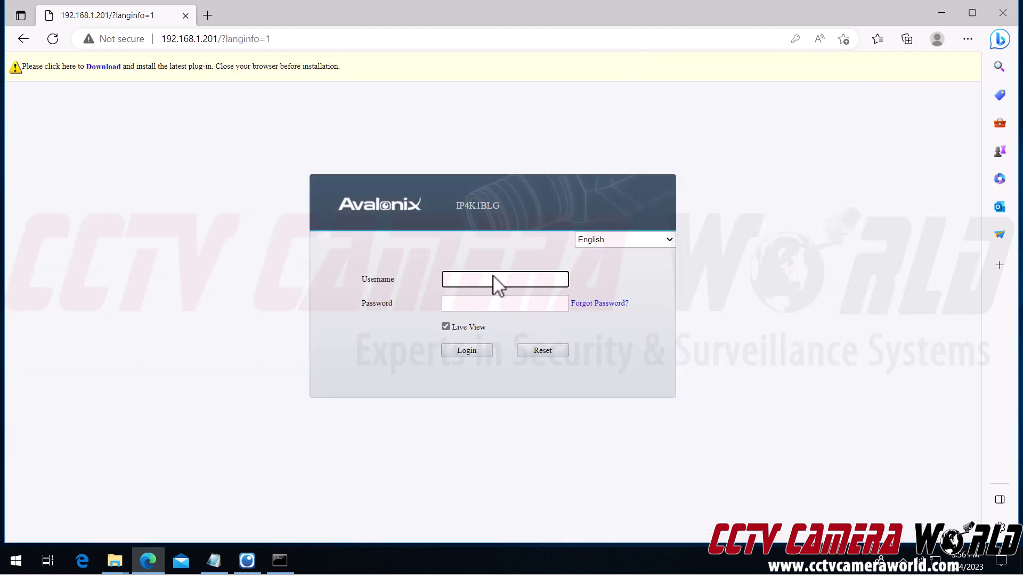
{"action": "type", "text": "admin"}
{"action": "key", "text": "Tab"}
{"action": "type", "text": "••"}
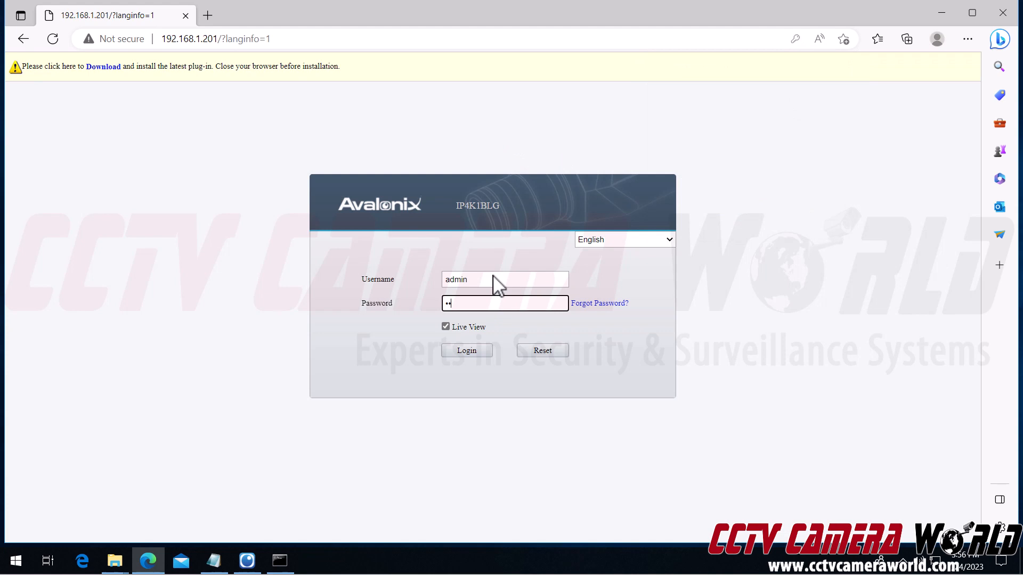
{"action": "type", "text": "•••"}
{"action": "left_click", "coordinate": [457, 416]}
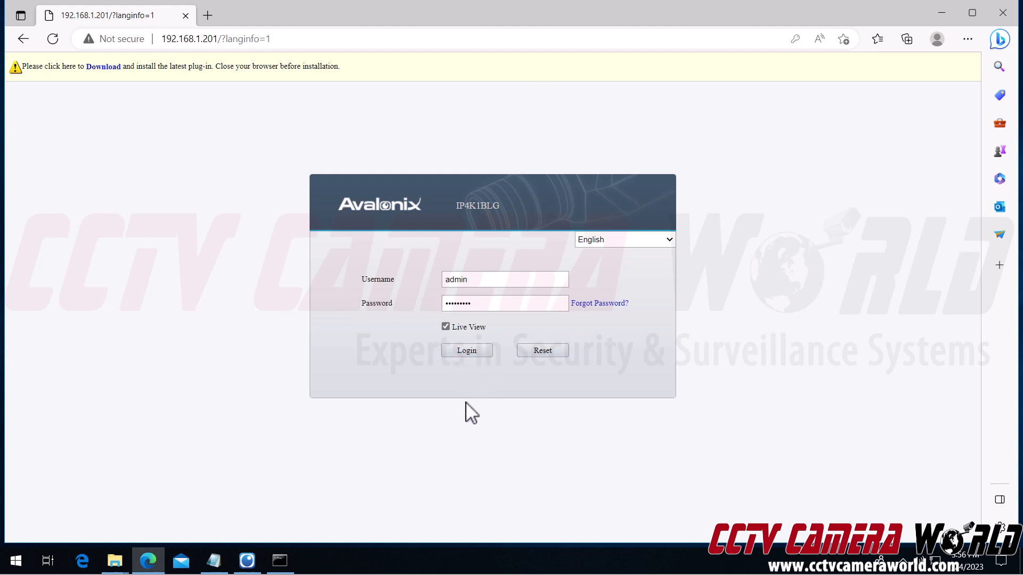
{"action": "left_click", "coordinate": [470, 356]}
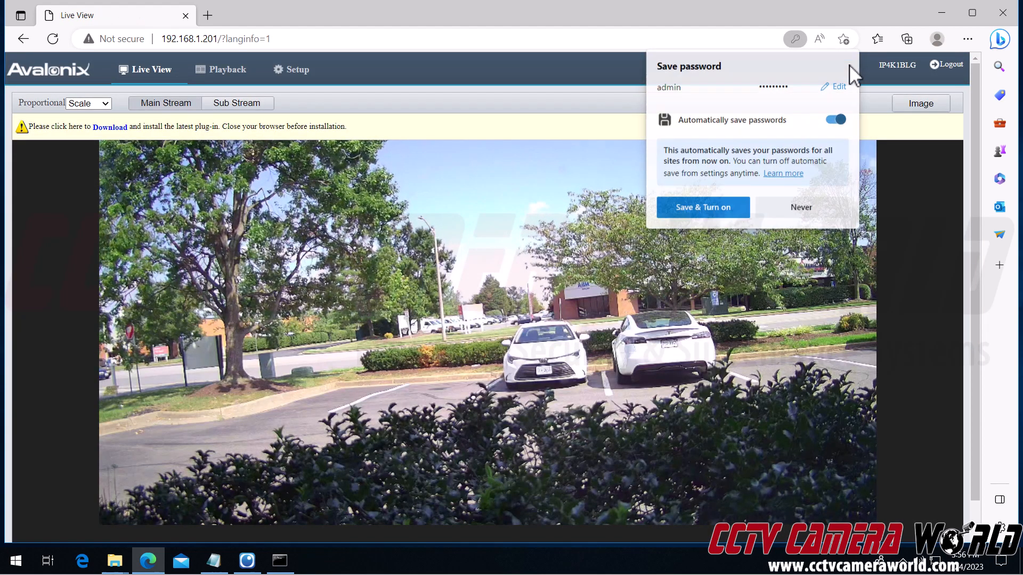
Step: Watch the live stream, then open Setup's Basic Info page showing firmware GIPC-B6203.8.5.C07142.NB.230221
{"action": "left_click", "coordinate": [849, 65]}
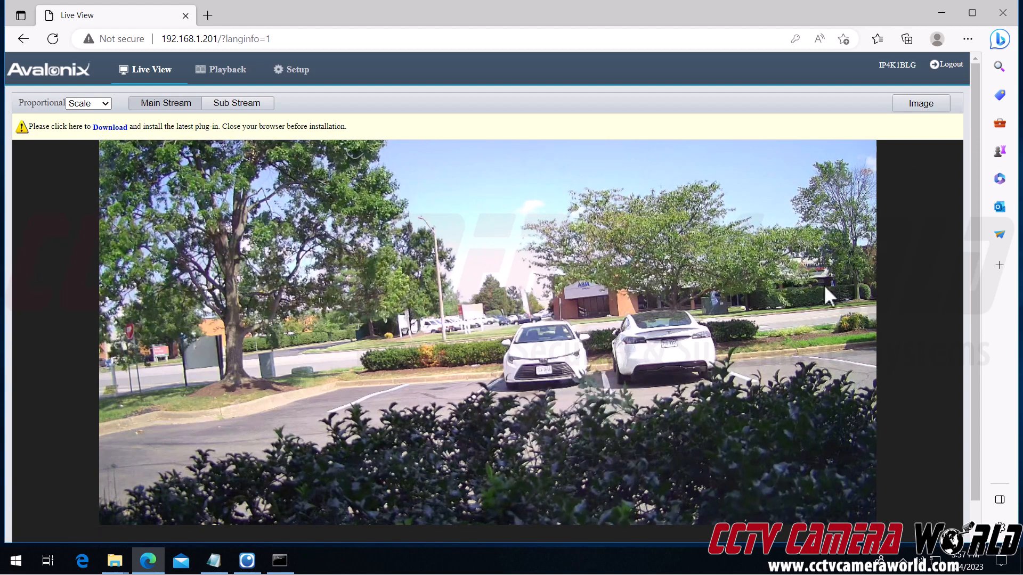
{"action": "left_click", "coordinate": [975, 523]}
{"action": "left_click", "coordinate": [975, 523]}
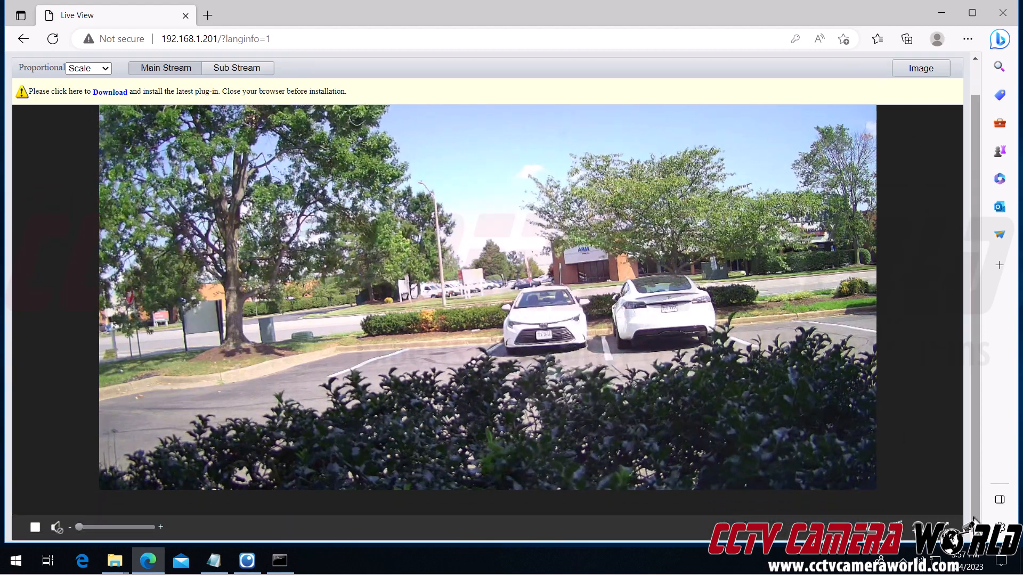
{"action": "scroll", "coordinate": [692, 408], "scroll_direction": "up", "scroll_amount": 2}
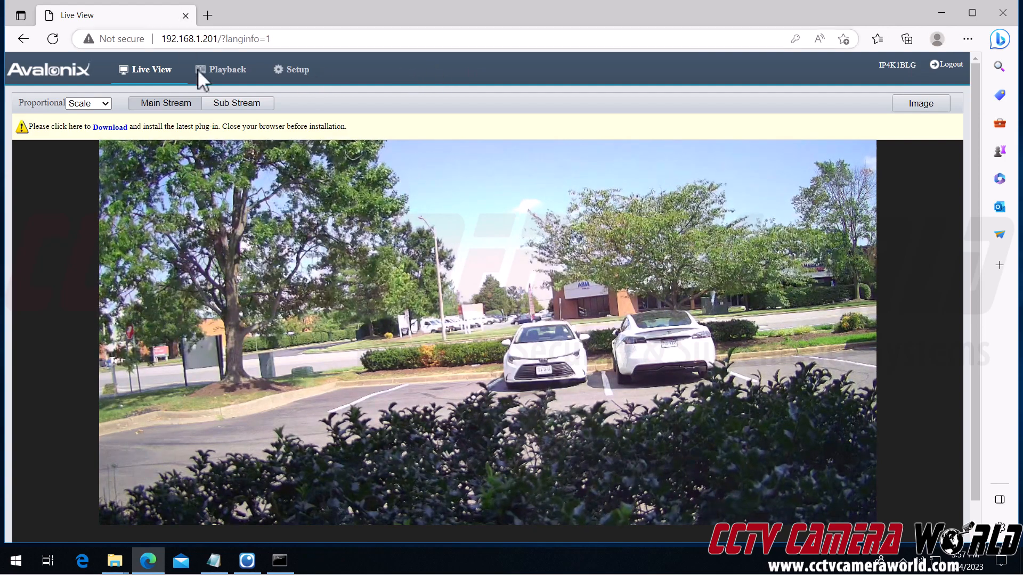
{"action": "left_click", "coordinate": [274, 72]}
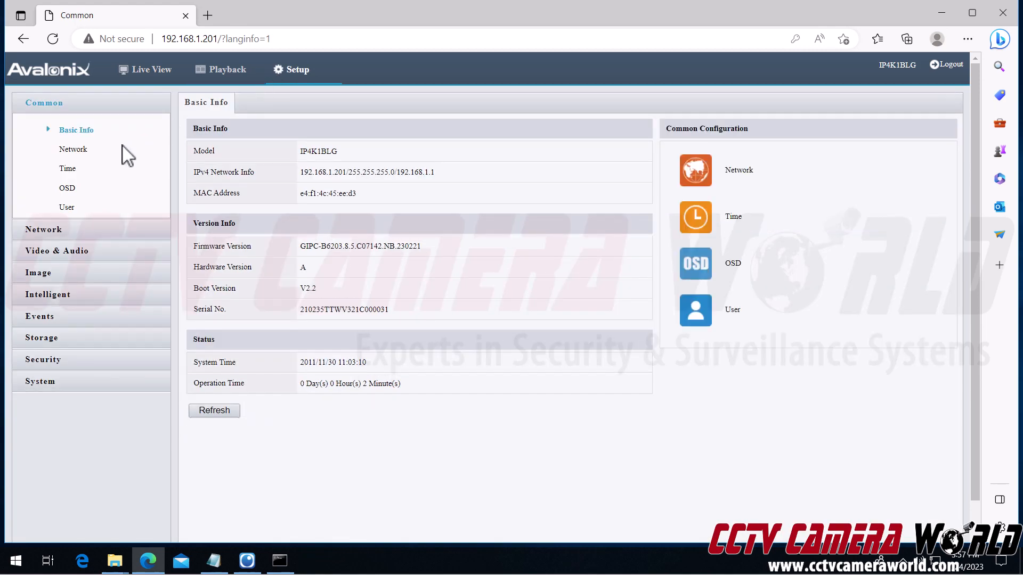
Step: Set the camera's IPv4 addressing mode to Static in the Network settings
{"action": "left_click", "coordinate": [69, 232]}
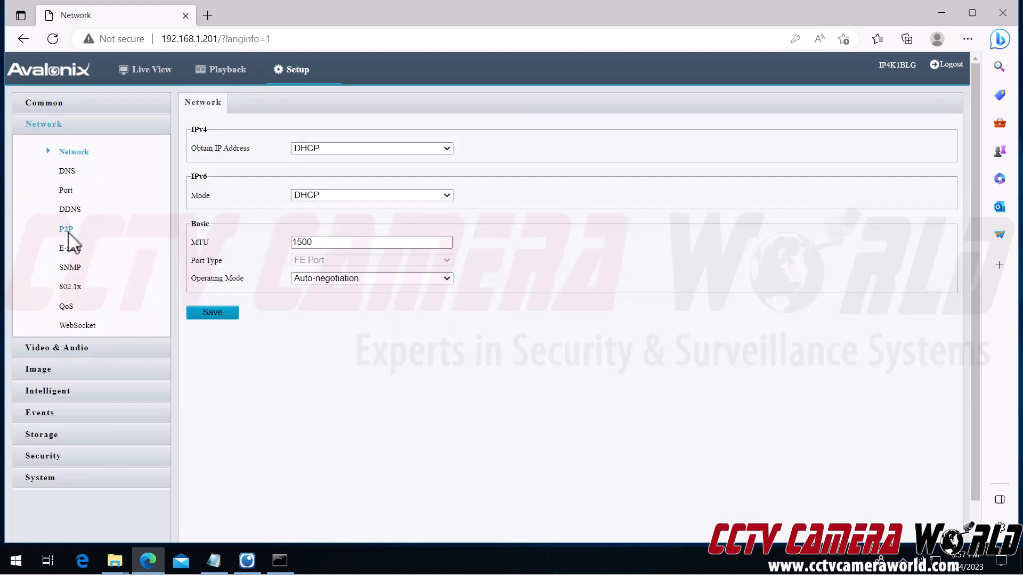
{"action": "left_click", "coordinate": [319, 149]}
{"action": "left_click", "coordinate": [319, 163]}
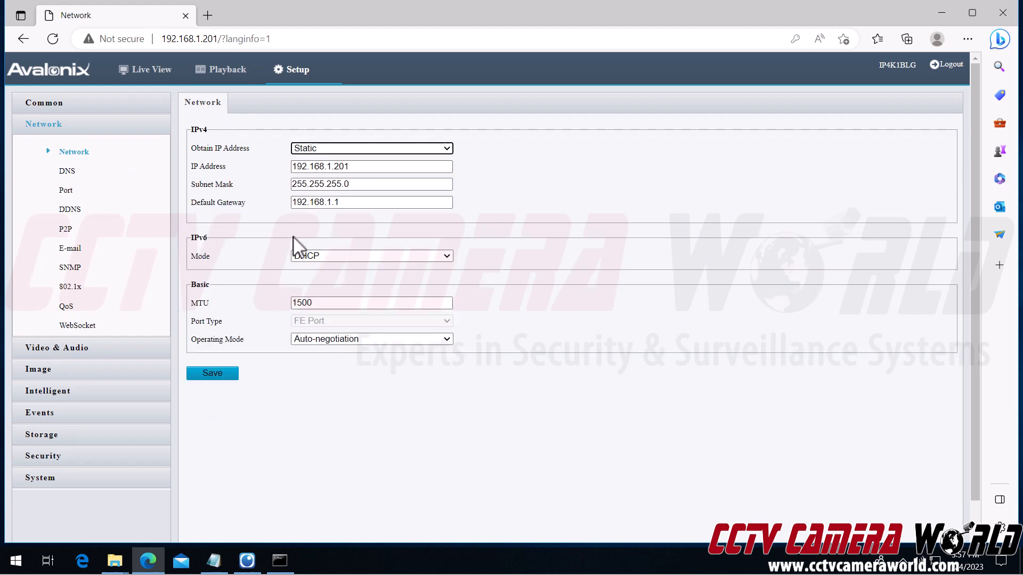
{"action": "left_click", "coordinate": [314, 149]}
{"action": "left_click", "coordinate": [318, 186]}
{"action": "left_click", "coordinate": [314, 149]}
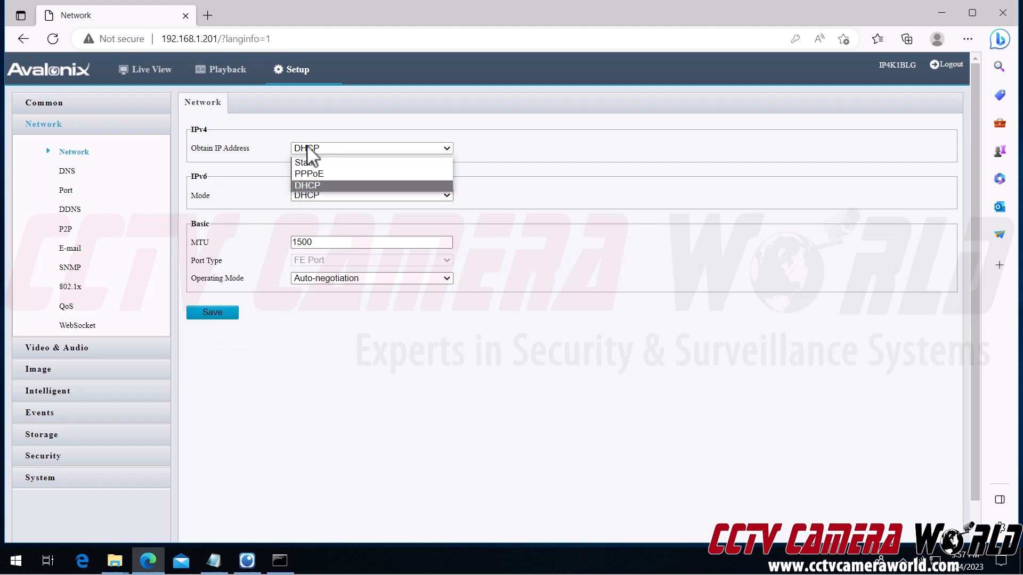
{"action": "left_click", "coordinate": [304, 163]}
Step: Change the camera's IP address to 192.168.1.254
{"action": "left_click", "coordinate": [379, 168]}
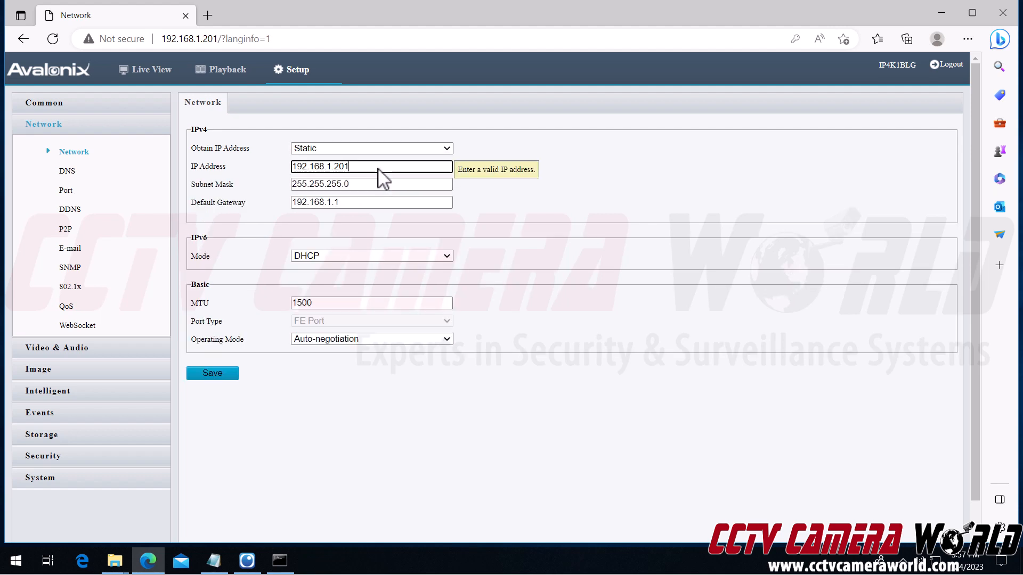
{"action": "key", "text": "BackSpace"}
{"action": "key", "text": "BackSpace"}
{"action": "type", "text": "54"}
{"action": "left_click", "coordinate": [942, 12]}
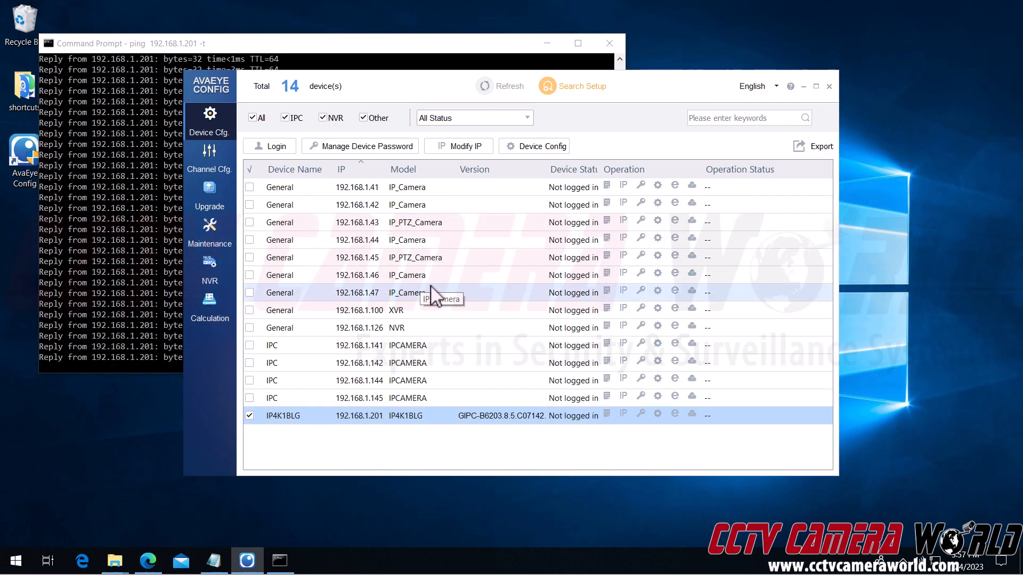
{"action": "left_click", "coordinate": [434, 467]}
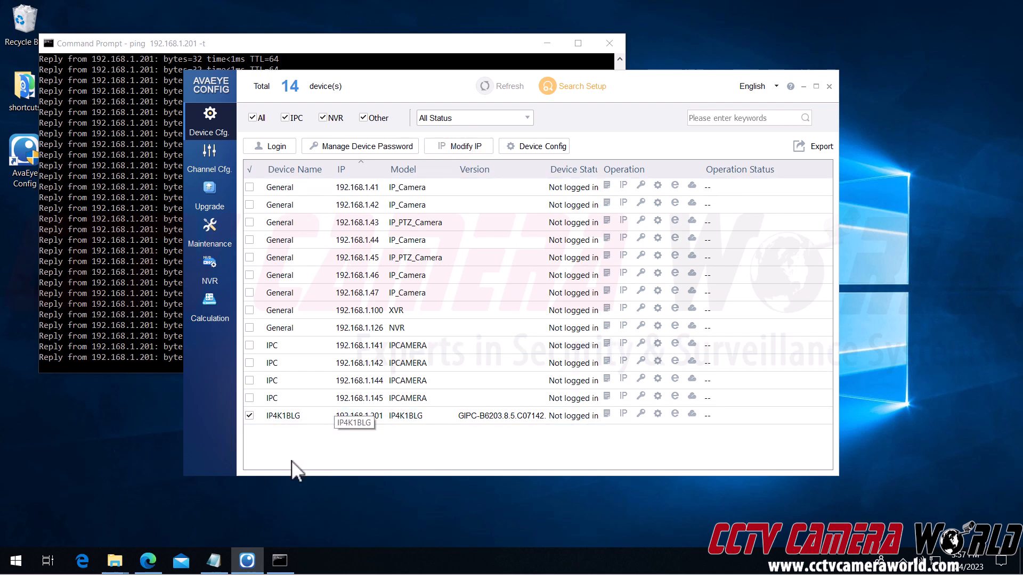
{"action": "left_click", "coordinate": [249, 418]}
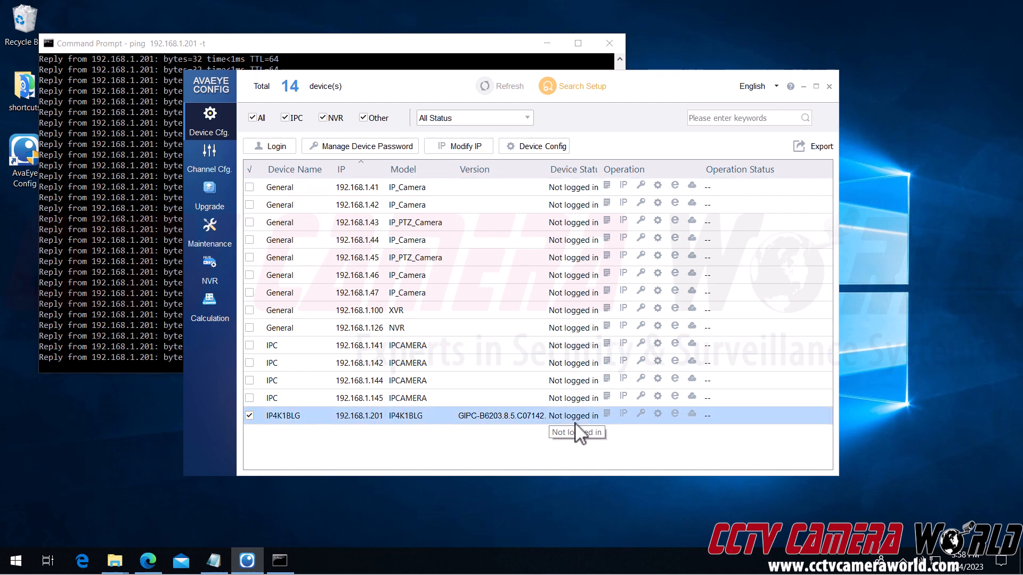
{"action": "left_click", "coordinate": [274, 149]}
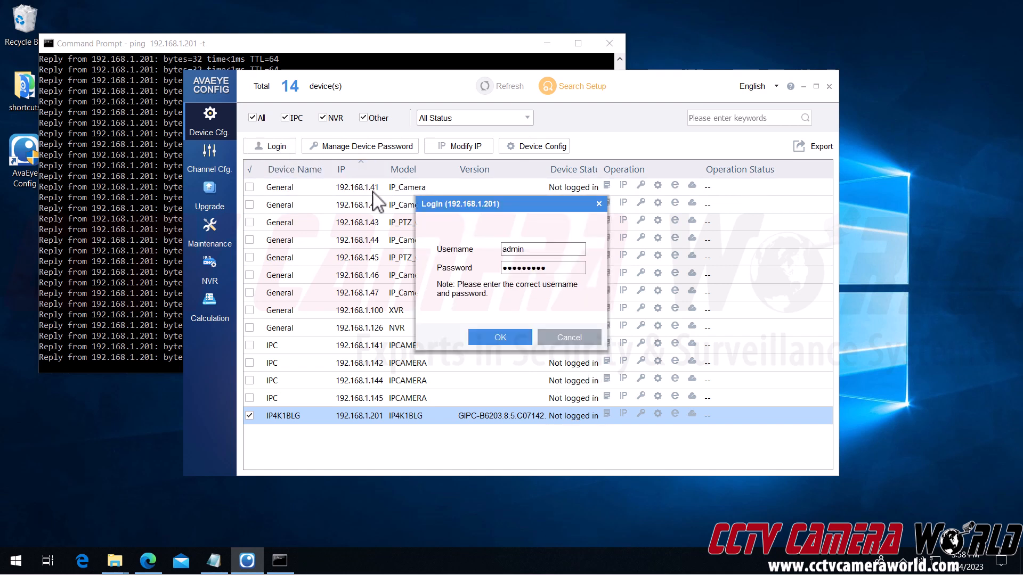
{"action": "left_click", "coordinate": [512, 268]}
{"action": "double_click", "coordinate": [529, 267]}
{"action": "type", "text": "●●●●●●●●●"}
{"action": "left_click", "coordinate": [487, 335]}
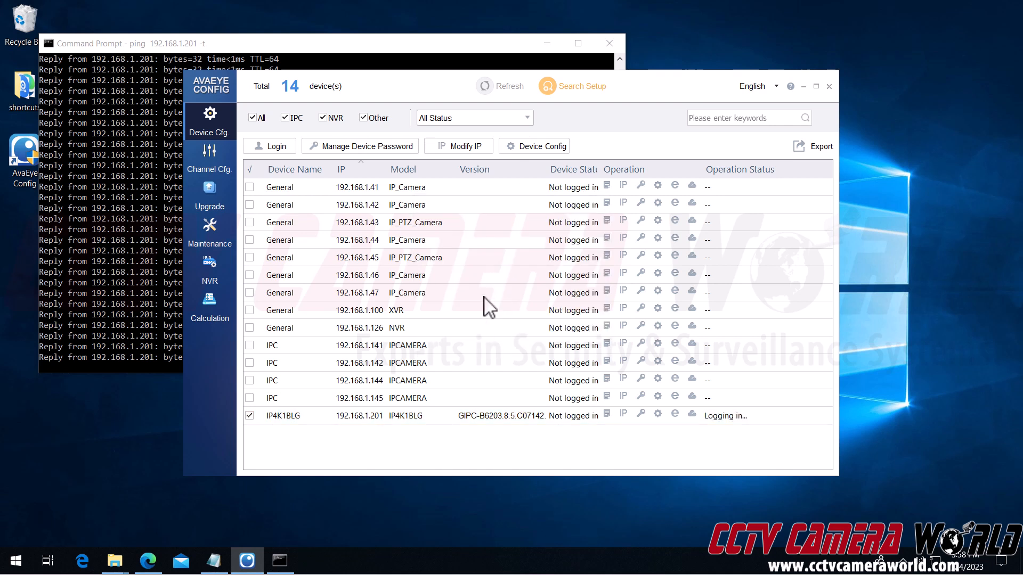
Step: Enter 192.168.1.202 as the camera's new IP in the Modify IP form
{"action": "left_click", "coordinate": [623, 415]}
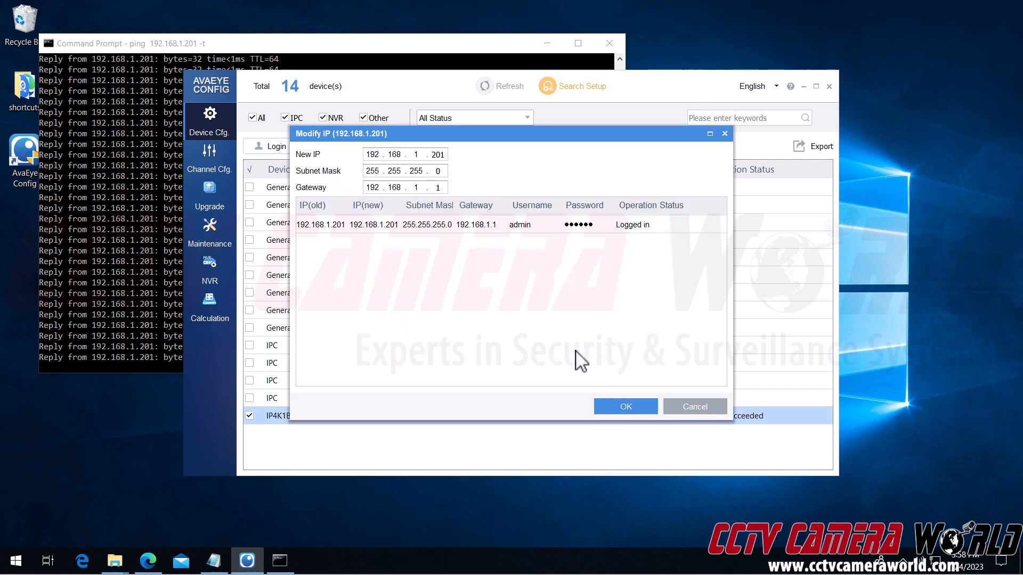
{"action": "left_click", "coordinate": [433, 157]}
{"action": "double_click", "coordinate": [438, 155]}
{"action": "type", "text": "202"}
{"action": "left_click", "coordinate": [165, 242]}
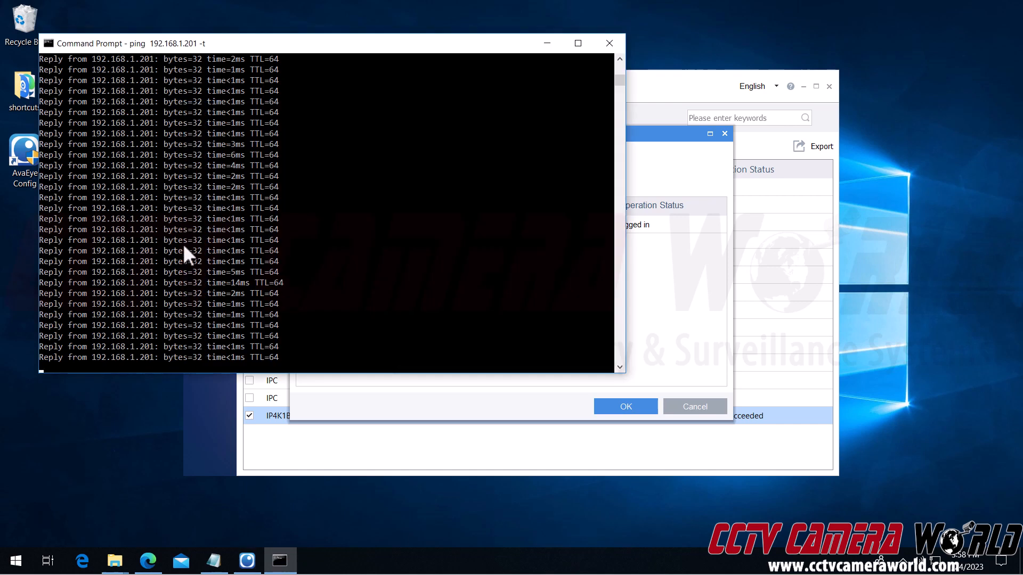
Step: Stop the running ping and run ipconfig, showing the PC at 192.168.1.222
{"action": "key", "text": "ctrl+c"}
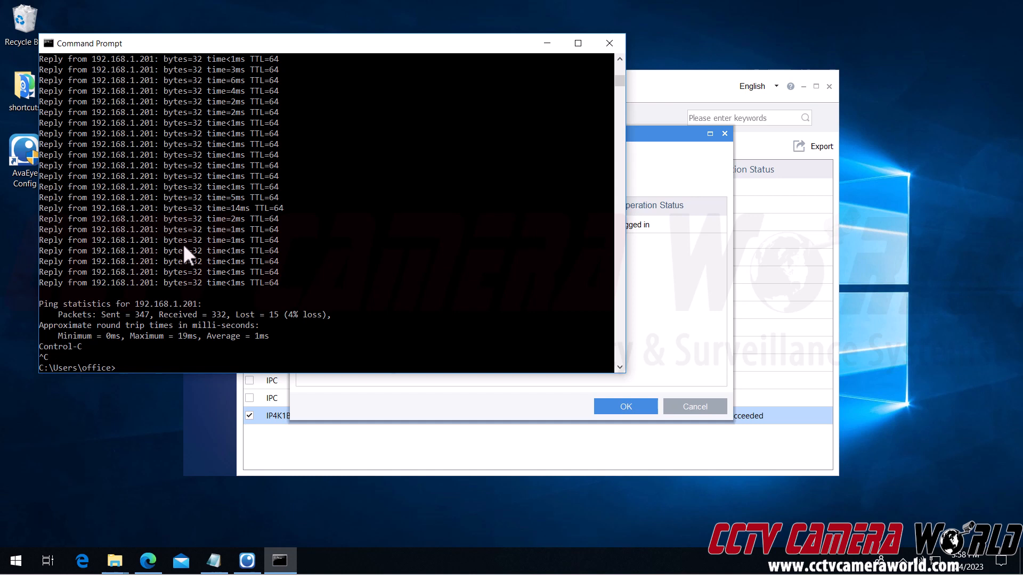
{"action": "type", "text": "ipconfig"}
{"action": "key", "text": "Return"}
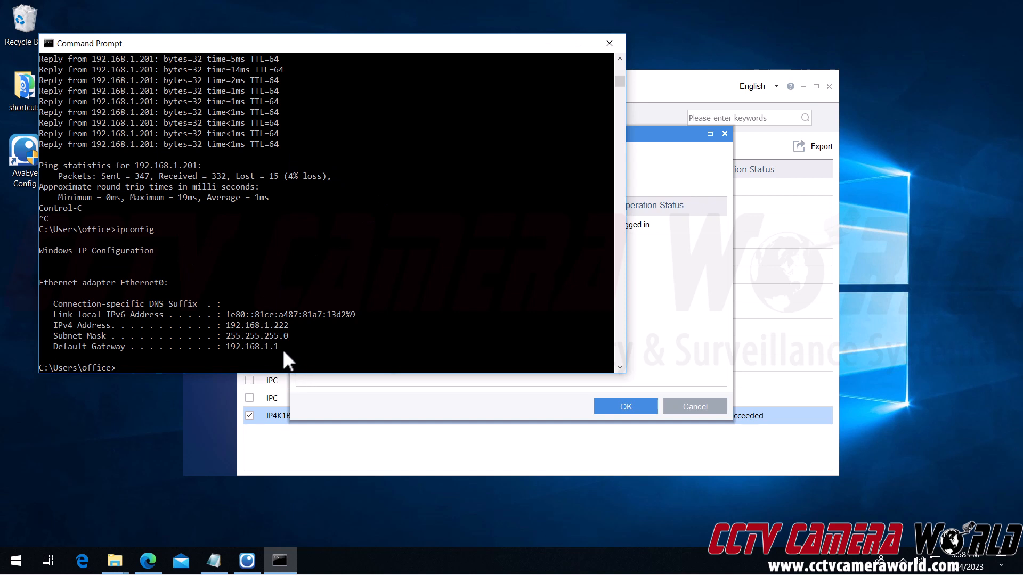
{"action": "left_click_drag", "start_coordinate": [274, 347], "coordinate": [209, 360]}
{"action": "left_click", "coordinate": [209, 360]}
Step: Ping 192.168.1.253, confirm Destination host unreachable, then stop the ping
{"action": "type", "text": "ping 192.168.1.253"}
{"action": "key", "text": "Return"}
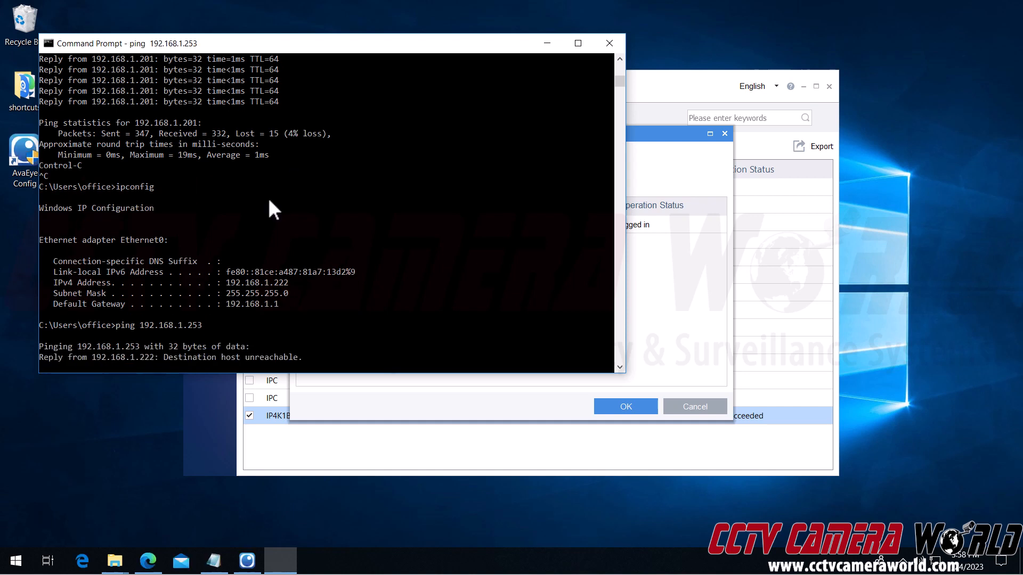
{"action": "left_click_drag", "start_coordinate": [42, 99], "coordinate": [96, 100]}
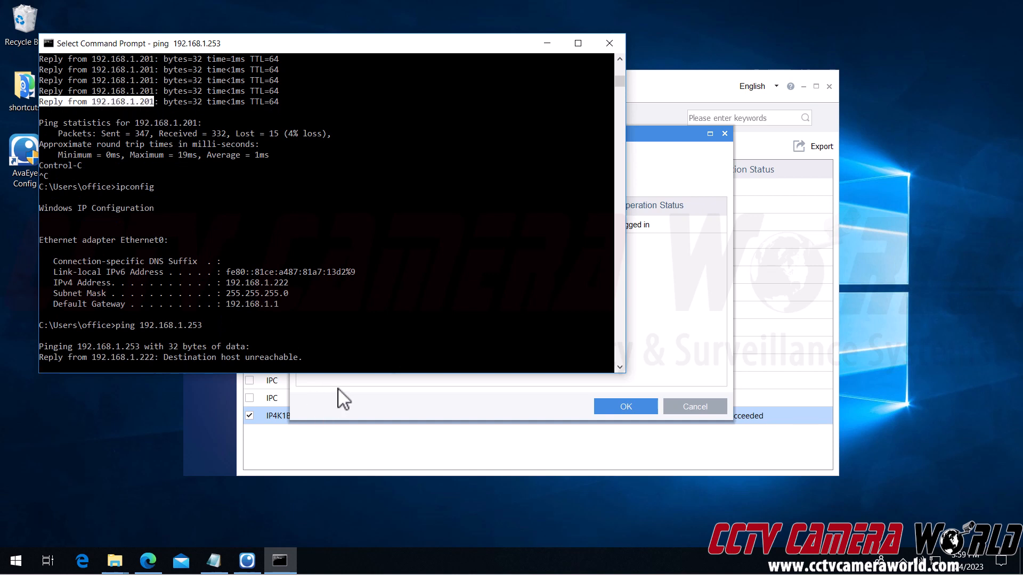
{"action": "left_click", "coordinate": [320, 357]}
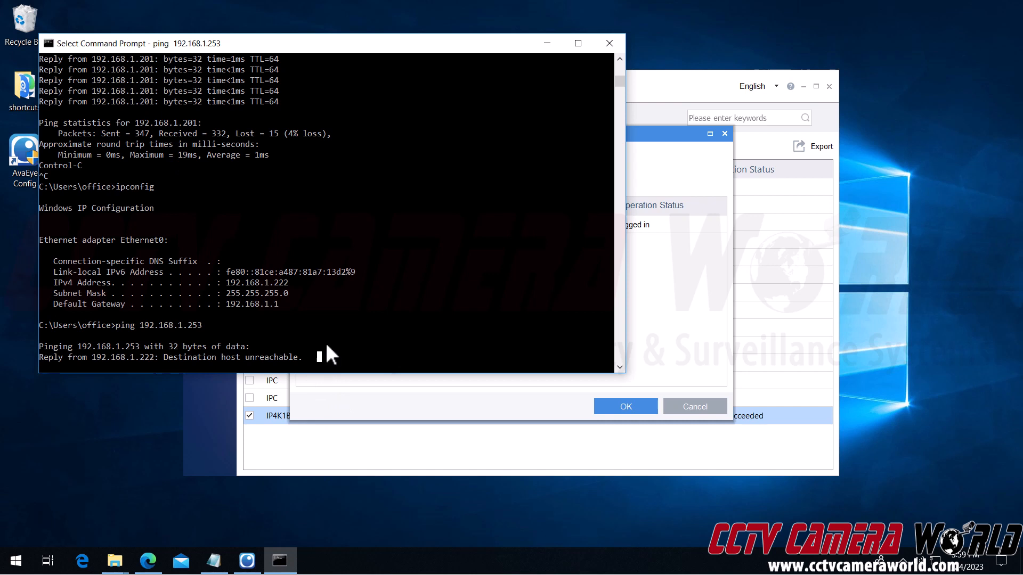
{"action": "key", "text": "Escape"}
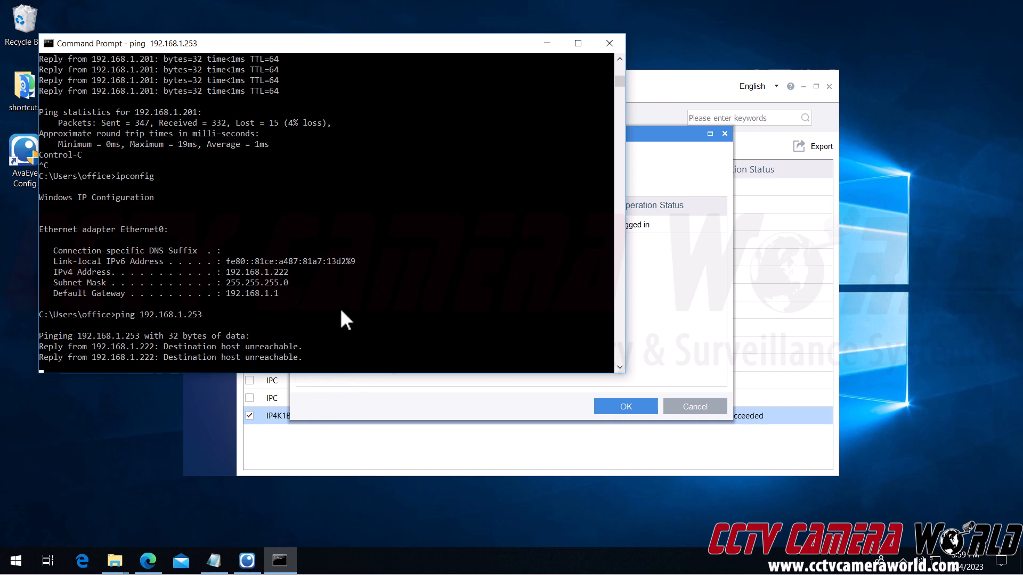
{"action": "left_click", "coordinate": [338, 293]}
{"action": "key", "text": "ctrl+c"}
{"action": "key", "text": "ctrl+c"}
{"action": "key", "text": "Return"}
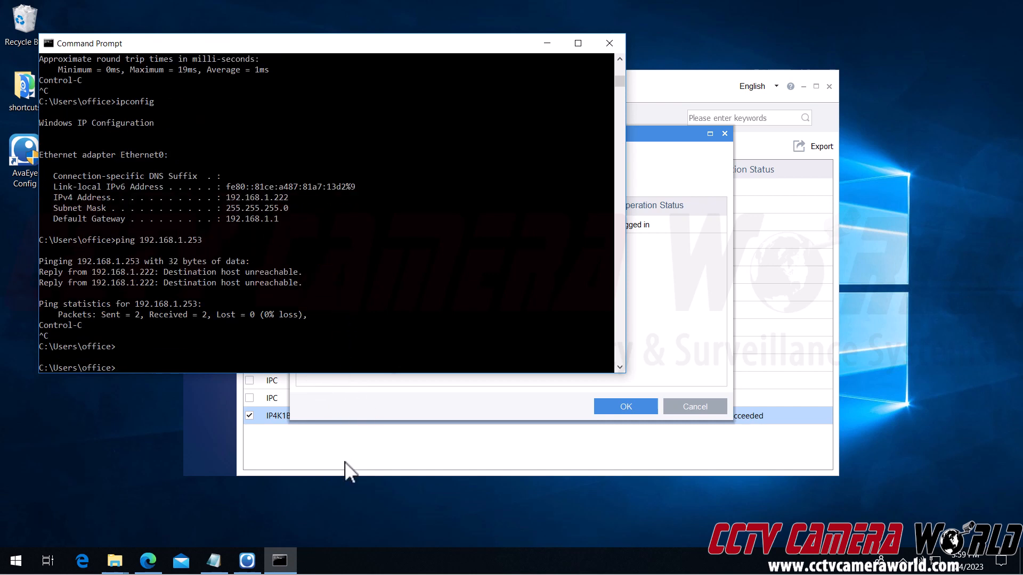
{"action": "left_click", "coordinate": [347, 417]}
{"action": "double_click", "coordinate": [438, 156]}
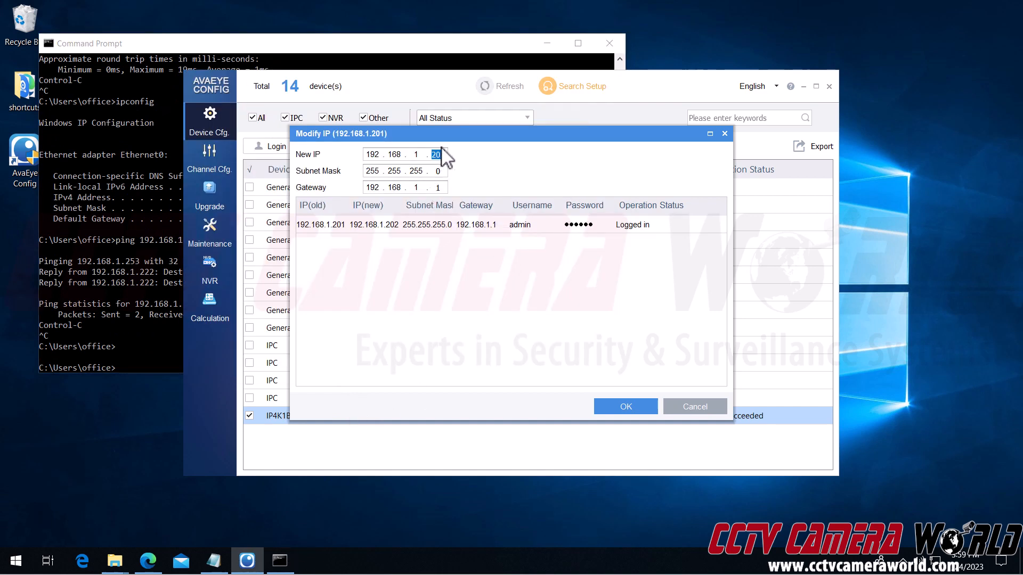
Step: Apply 192.168.1.253 as the camera's new IP and refresh the device list to show it
{"action": "type", "text": "253"}
{"action": "left_click", "coordinate": [625, 407]}
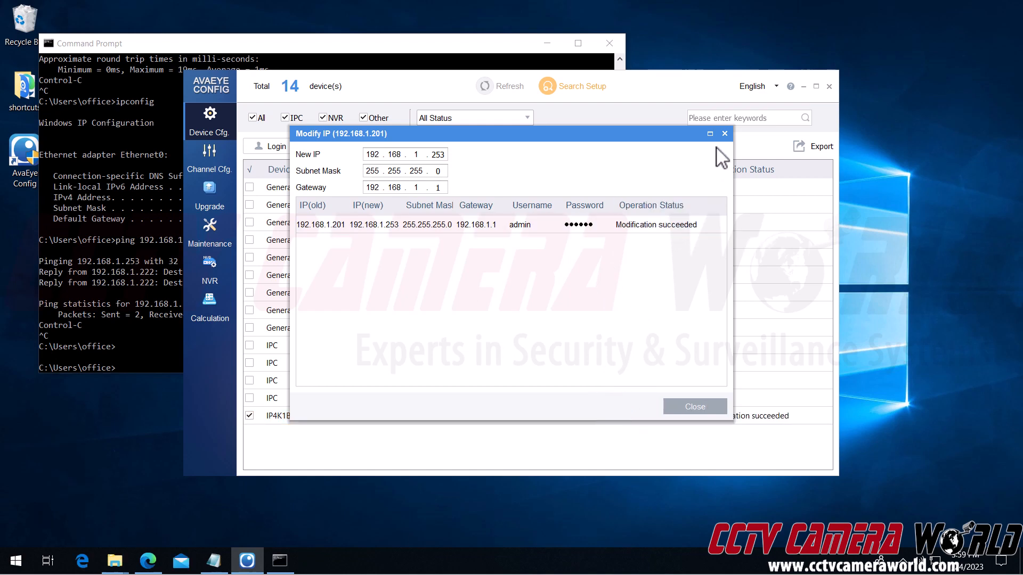
{"action": "left_click", "coordinate": [724, 133]}
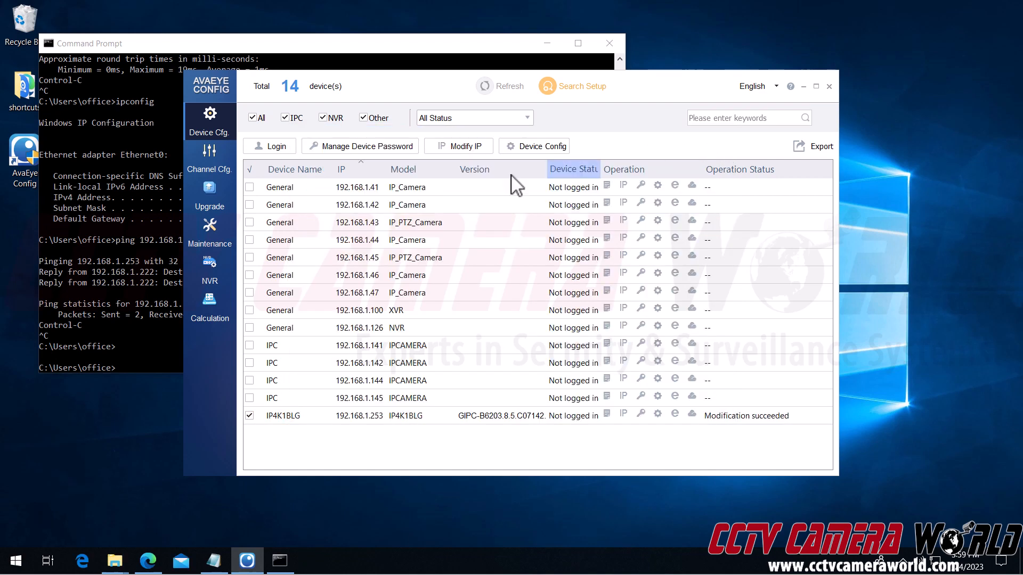
{"action": "left_click", "coordinate": [484, 89]}
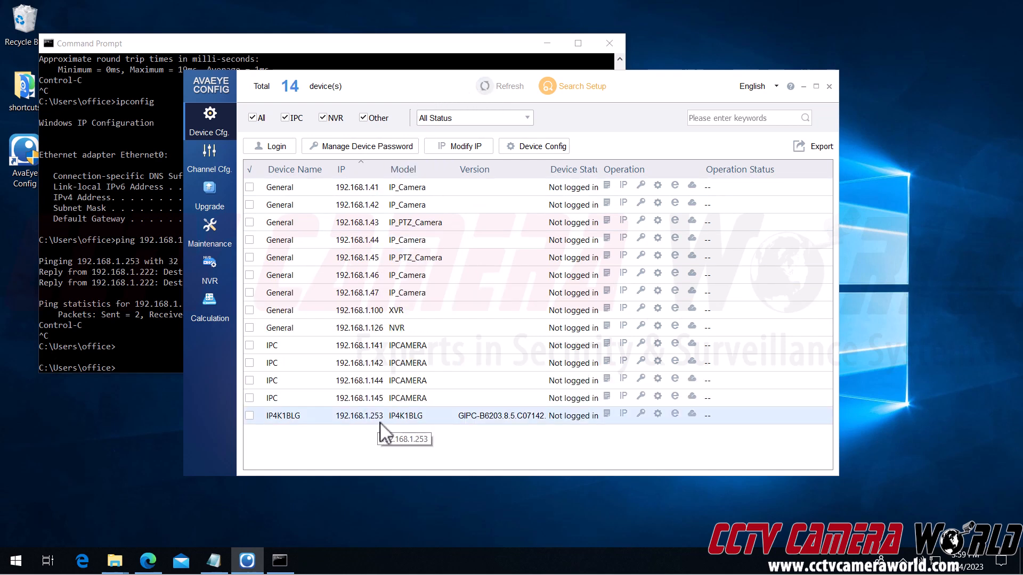
{"action": "left_click", "coordinate": [151, 321]}
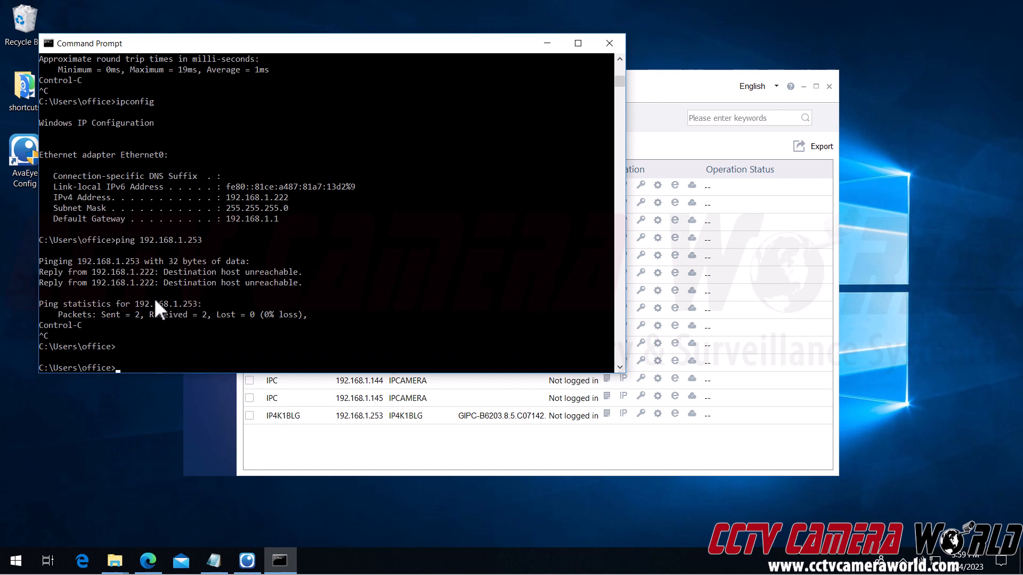
Step: Rerun the ping to 192.168.1.253 and get 4 of 4 replies from the camera
{"action": "key", "text": "Up"}
{"action": "key", "text": "Return"}
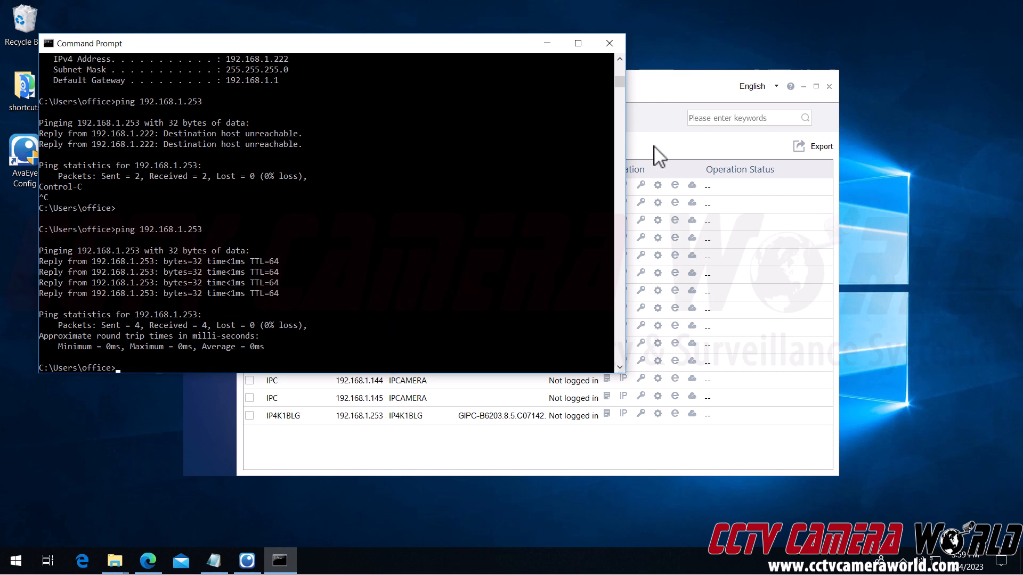
{"action": "left_click", "coordinate": [656, 100]}
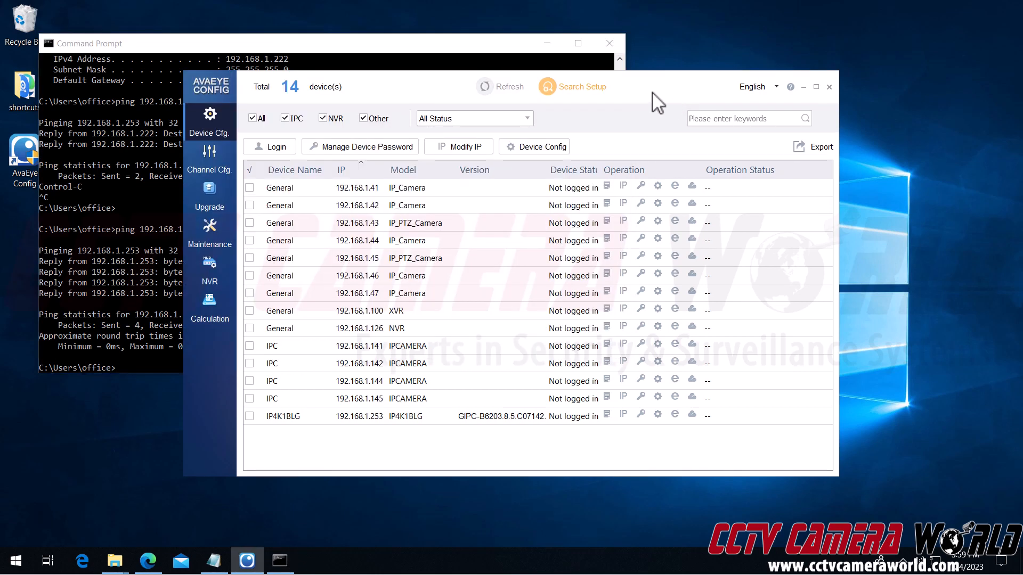